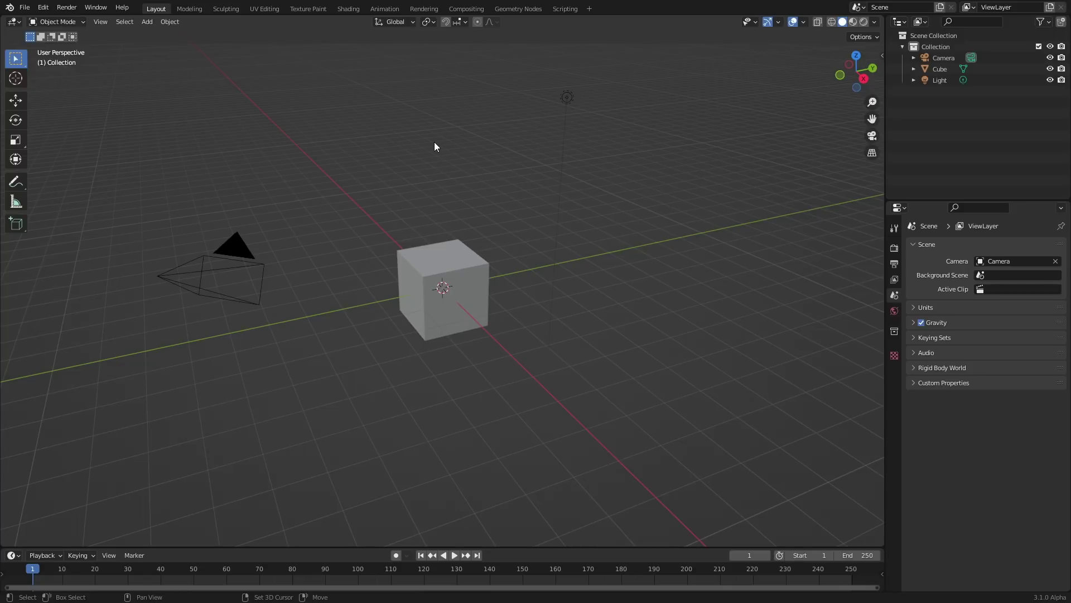
# Add a gear mesh to the scene and move it clear of the default cube
pyautogui.hotkey('shift', 'a')
pyautogui.moveTo(450, 143)
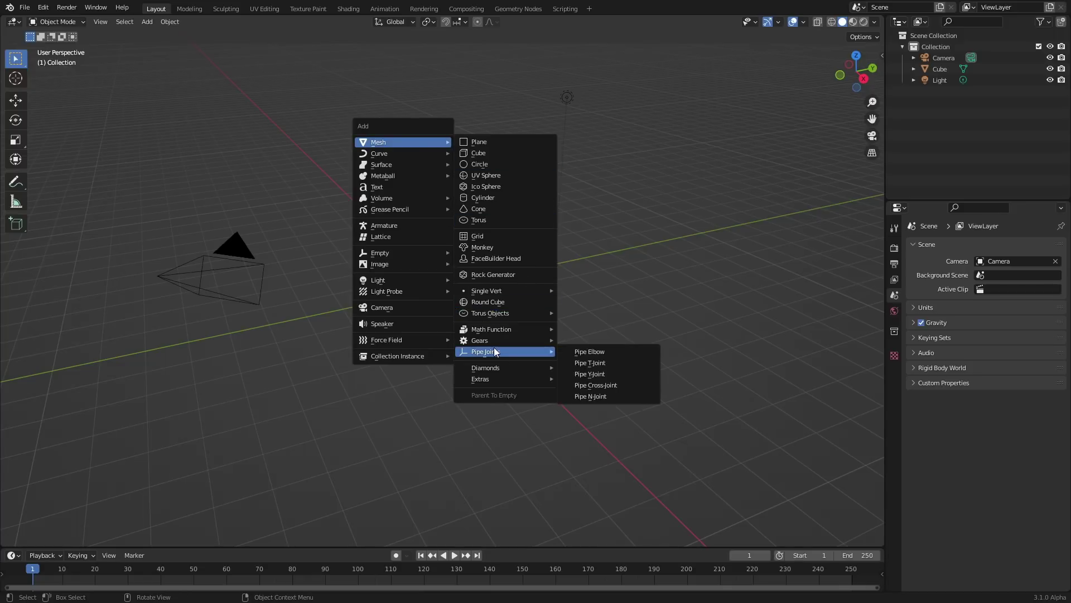
pyautogui.moveTo(486, 340)
pyautogui.click(587, 338)
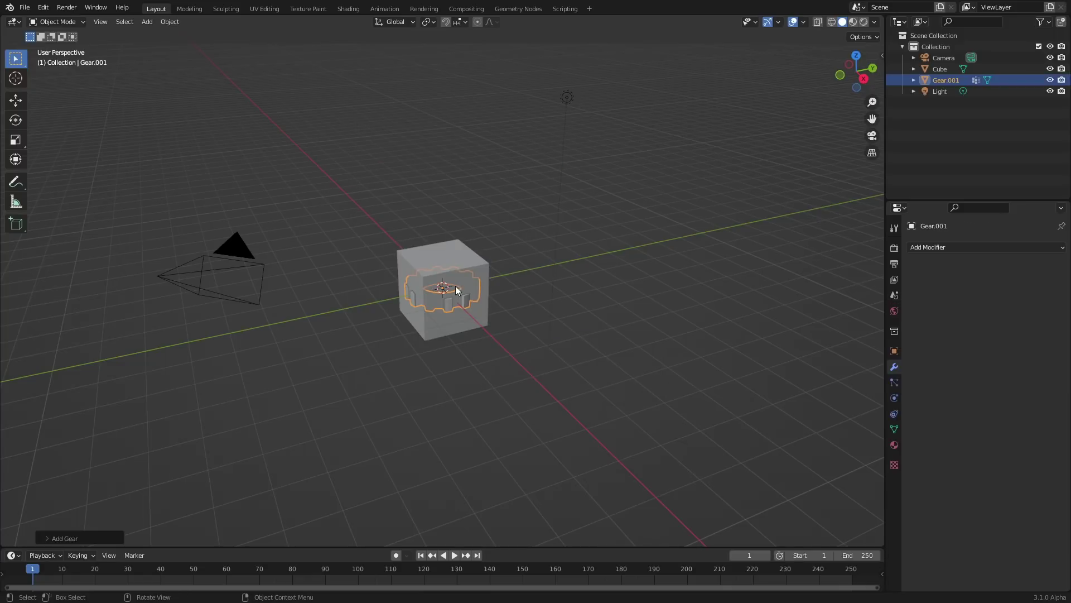
pyautogui.click(68, 539)
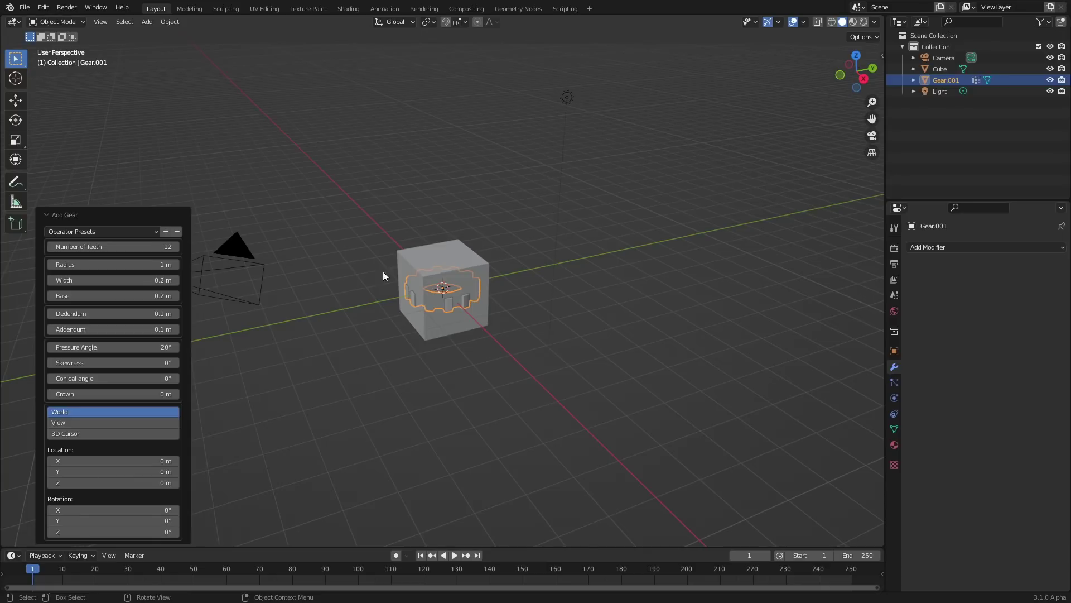
pyautogui.moveTo(441, 294); pyautogui.dragTo(611, 262)
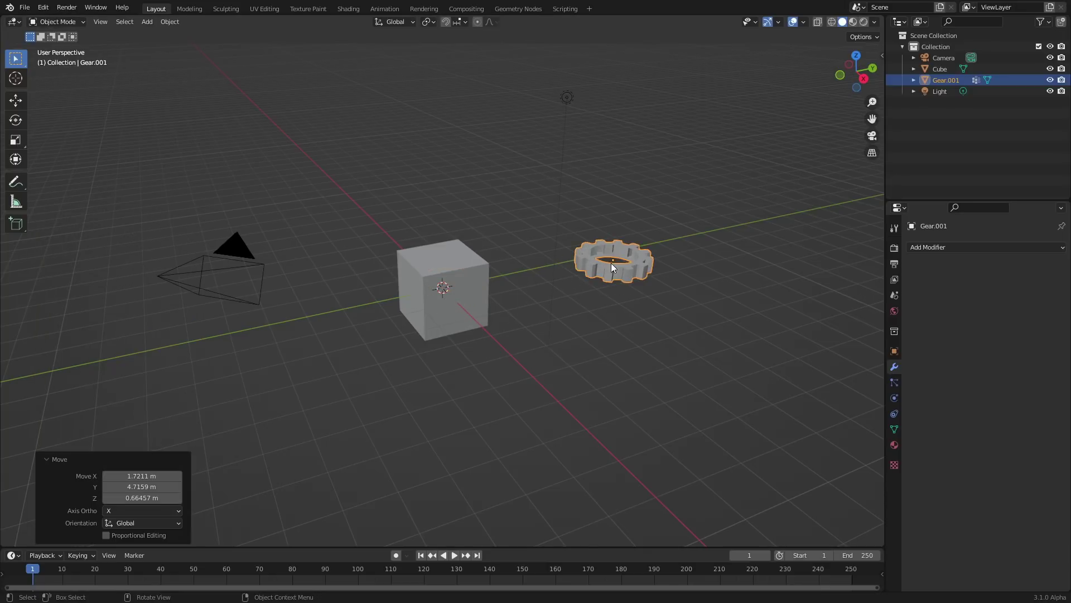
# Delete the gear mesh beside the cube
pyautogui.scroll(3, 616, 258)
pyautogui.keyDown('shift'); pyautogui.moveTo(675, 234); pyautogui.dragTo(514, 292, button='middle'); pyautogui.keyUp('shift')
pyautogui.press('Delete')
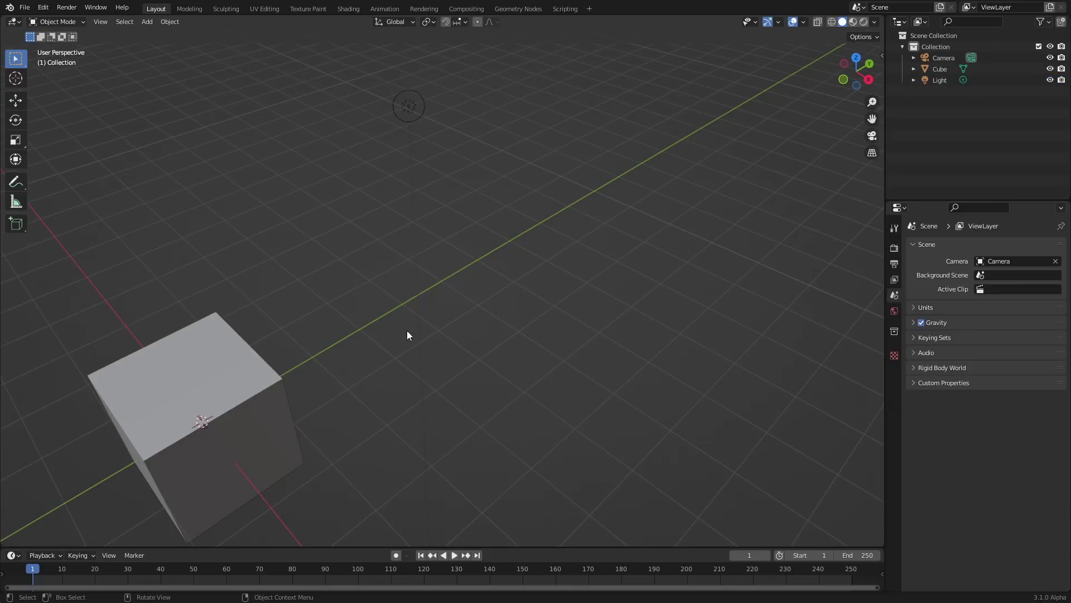
# Create a new geometry node tree on the cube in the Geometry Nodes workspace and delete its Group Input node
pyautogui.keyDown('shift'); pyautogui.moveTo(407, 330); pyautogui.dragTo(434, 276, button='middle'); pyautogui.keyUp('shift')
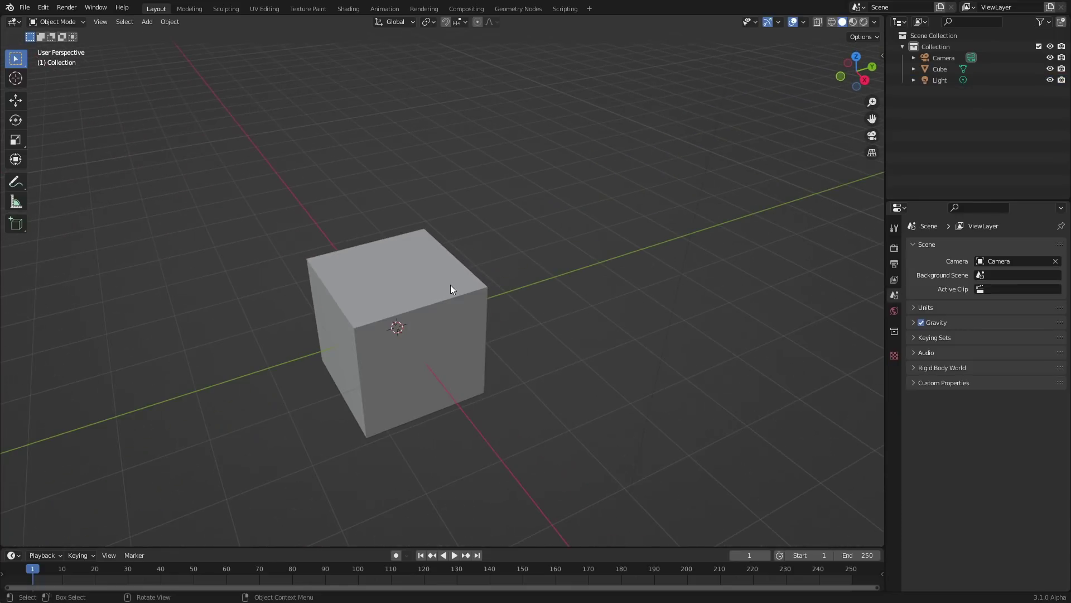
pyautogui.click(451, 288)
pyautogui.click(519, 9)
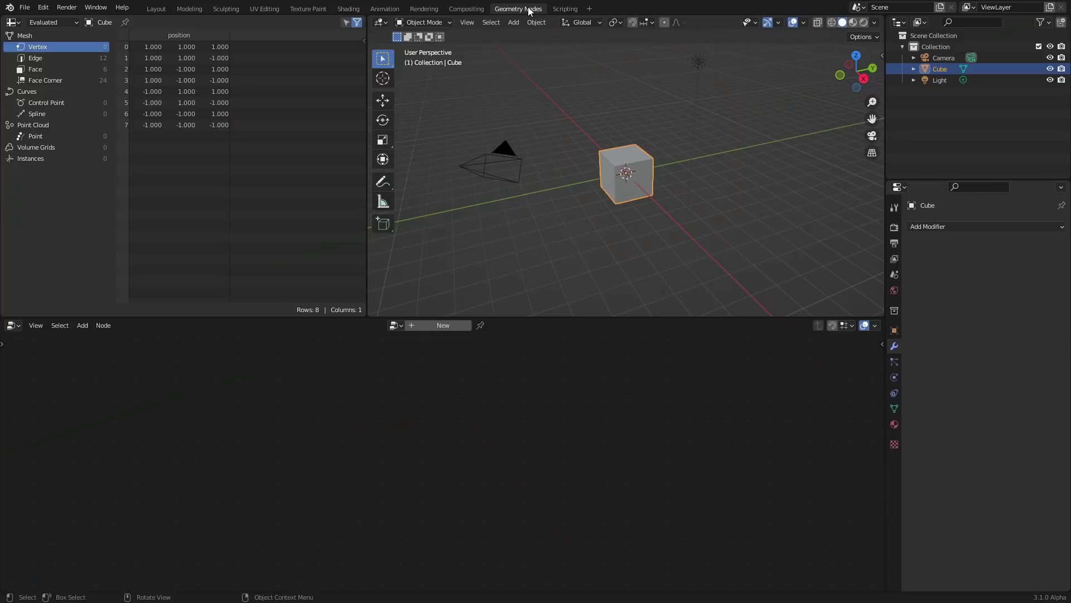
pyautogui.click(442, 323)
pyautogui.moveTo(360, 516); pyautogui.dragTo(204, 442)
pyautogui.press('Delete')
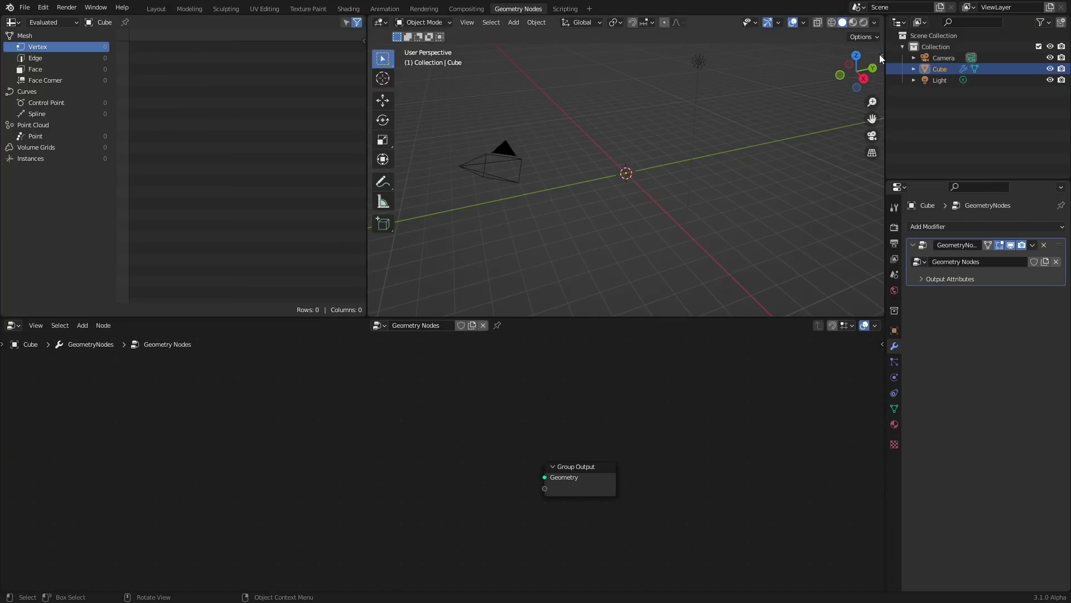
# Add a Star curve node and connect its Curve output to the Group Output's Geometry socket
pyautogui.click(856, 55)
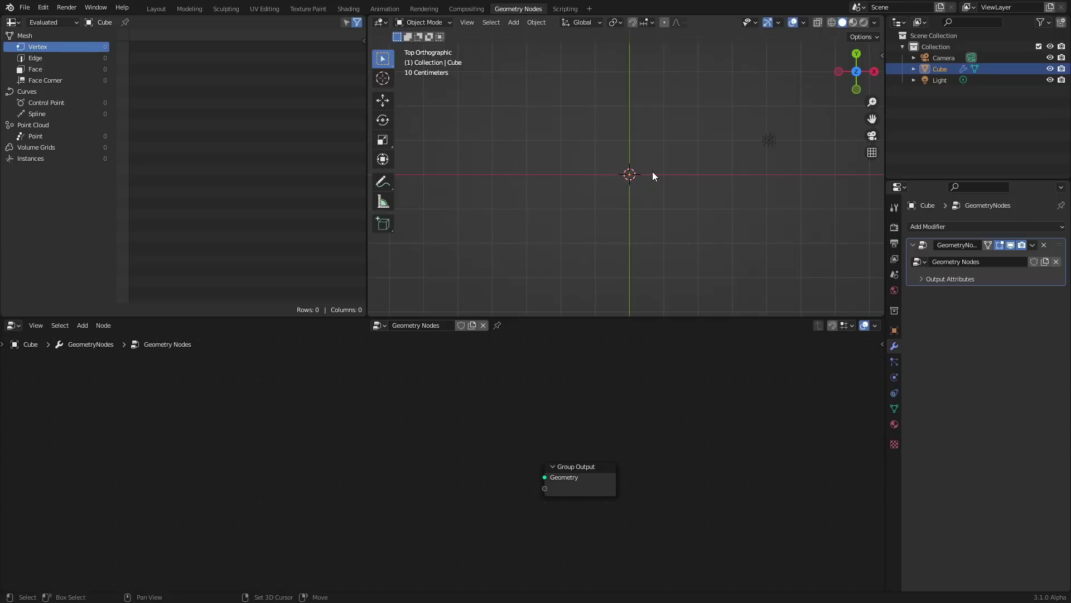
pyautogui.hotkey('shift', 'a')
pyautogui.click(271, 320)
pyautogui.write('st')
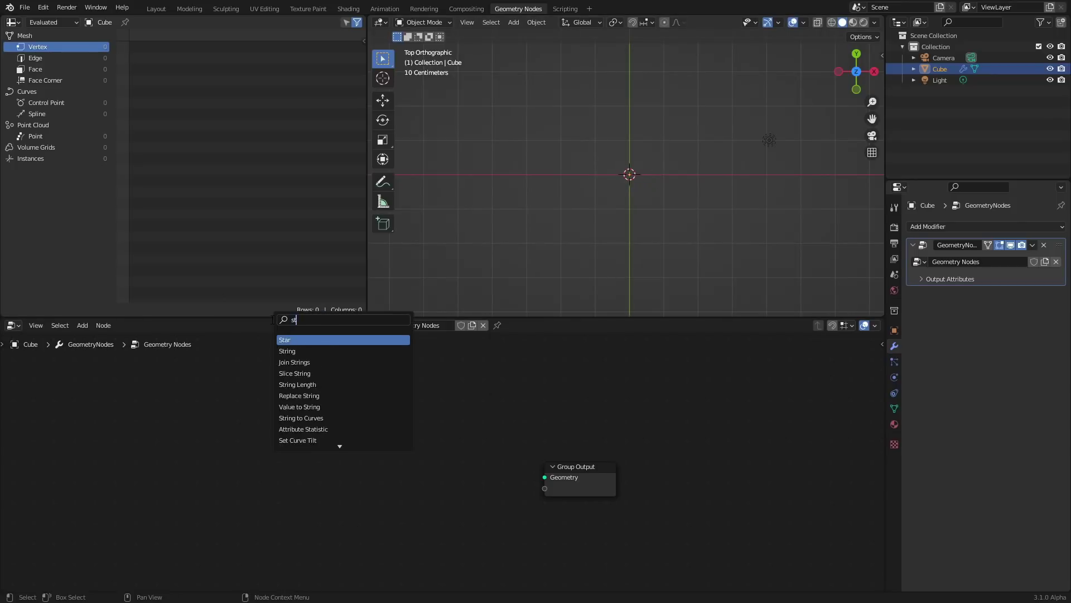
pyautogui.write('ar')
pyautogui.press('Return')
pyautogui.click(358, 419)
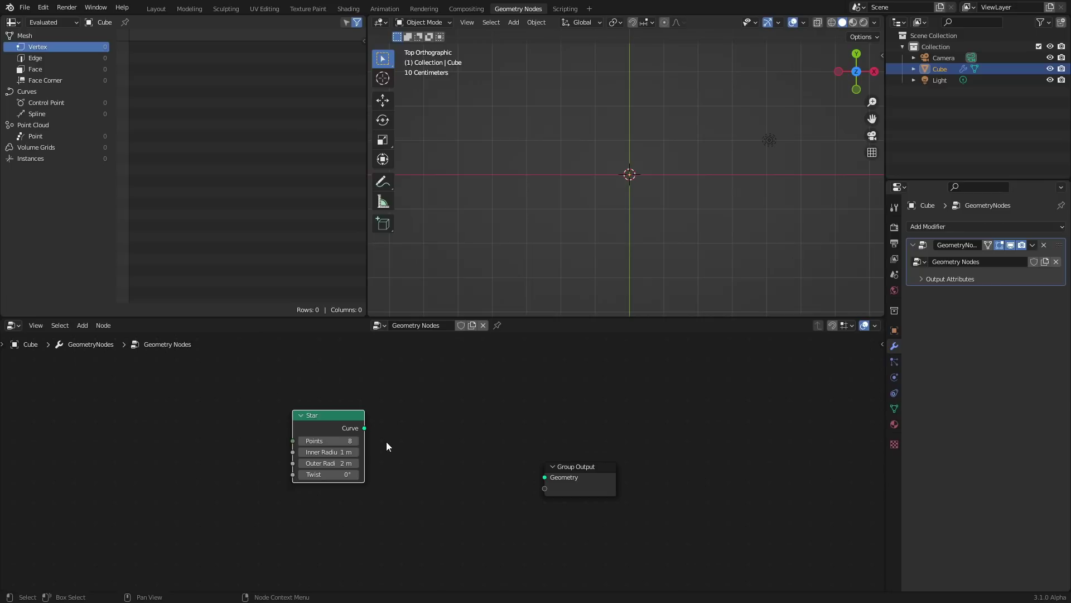
pyautogui.scroll(1, 387, 441)
pyautogui.keyDown('alt'); pyautogui.moveTo(338, 417); pyautogui.dragTo(566, 467, button='right'); pyautogui.keyUp('alt')
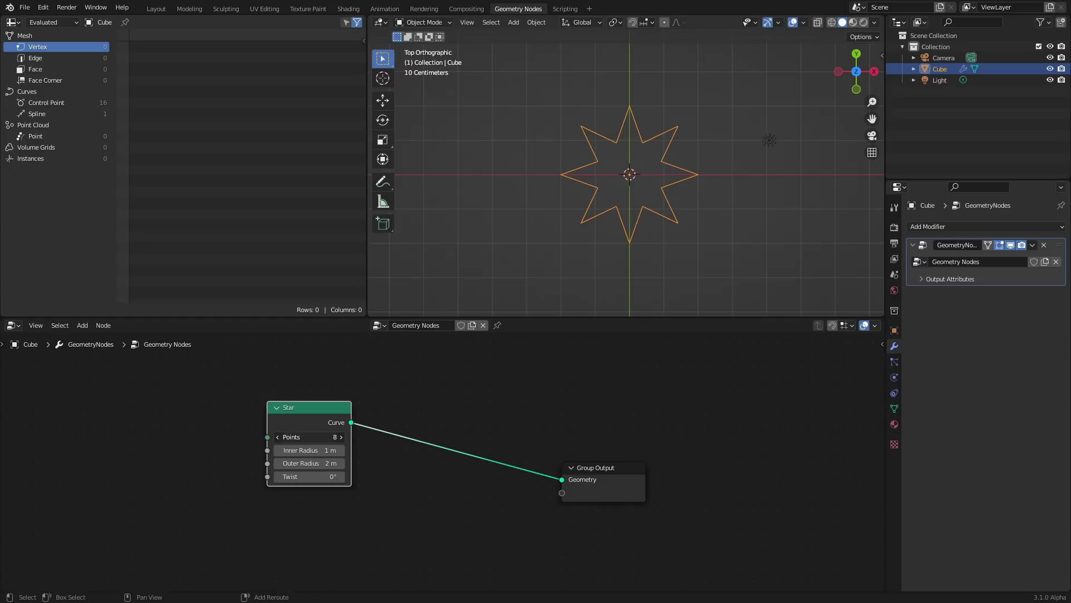
pyautogui.moveTo(307, 437); pyautogui.dragTo(315, 479)
pyautogui.hotkey('ctrl', 'z')
pyautogui.press('BackSpace')
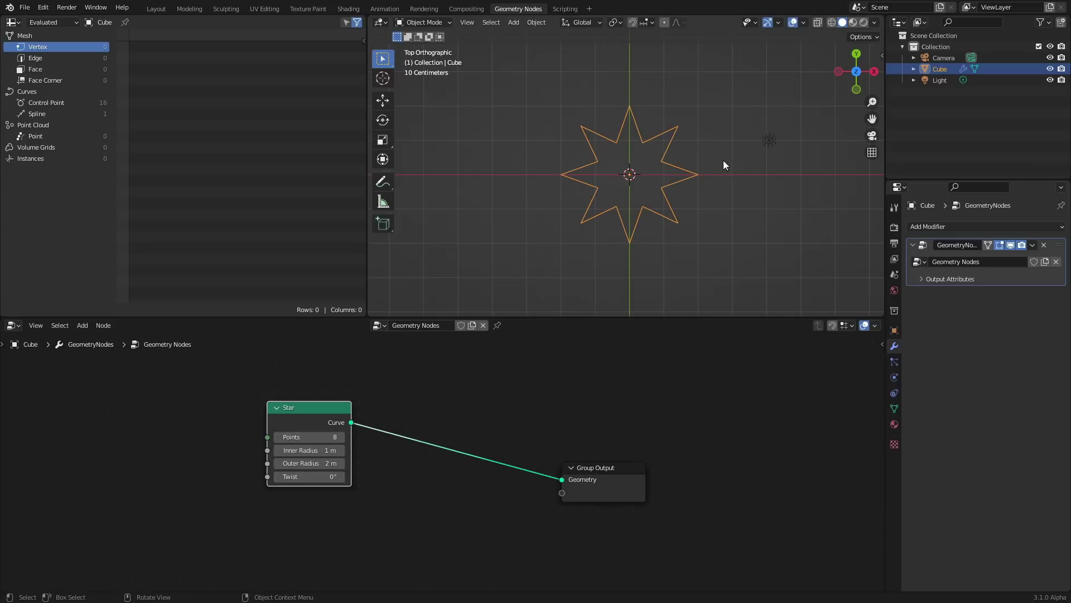
# Insert a Fillet Curve node between the Star node and the Group Output
pyautogui.scroll(3, 644, 162)
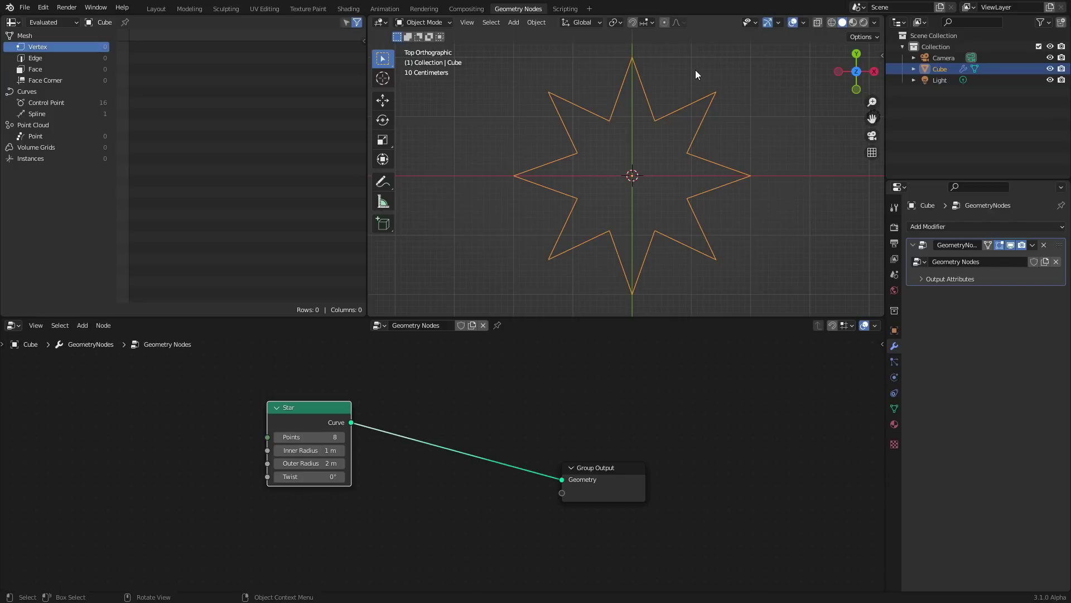
pyautogui.hotkey('shift', 'a')
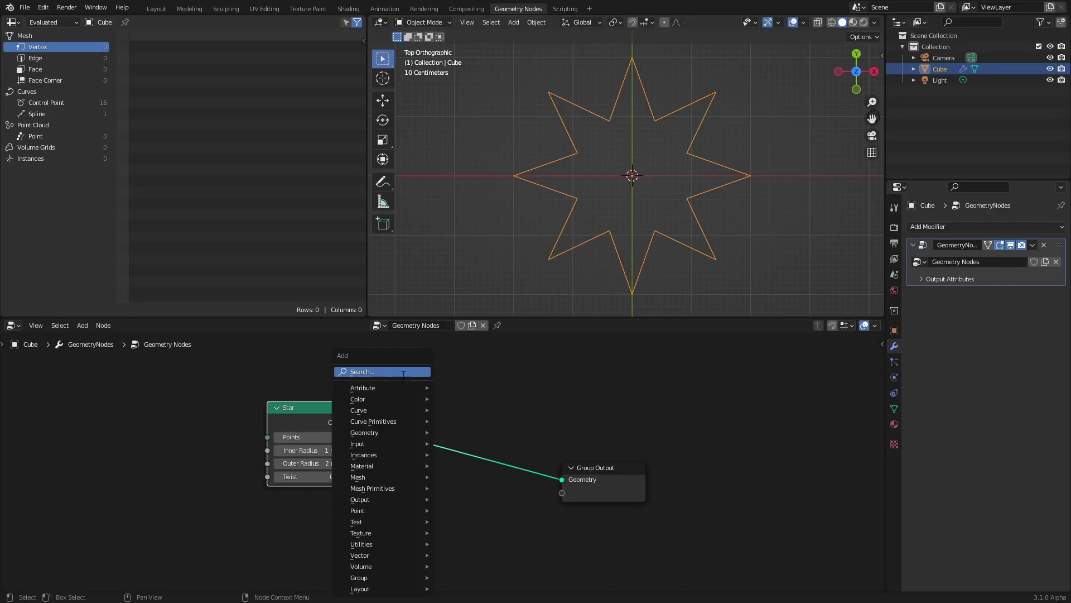
pyautogui.click(404, 373)
pyautogui.write('fill')
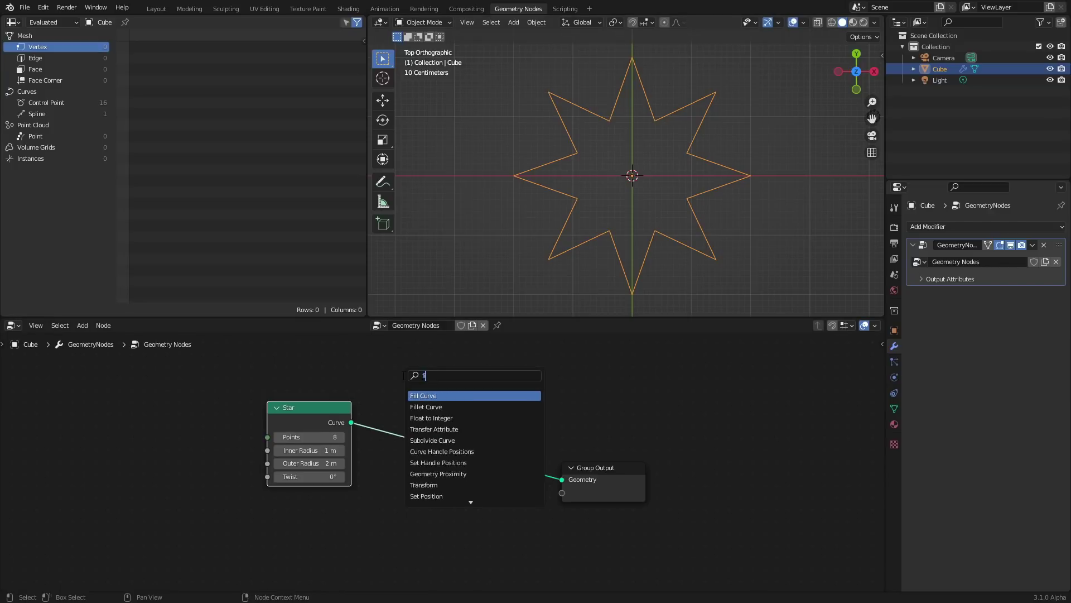
pyautogui.click(425, 406)
pyautogui.click(431, 437)
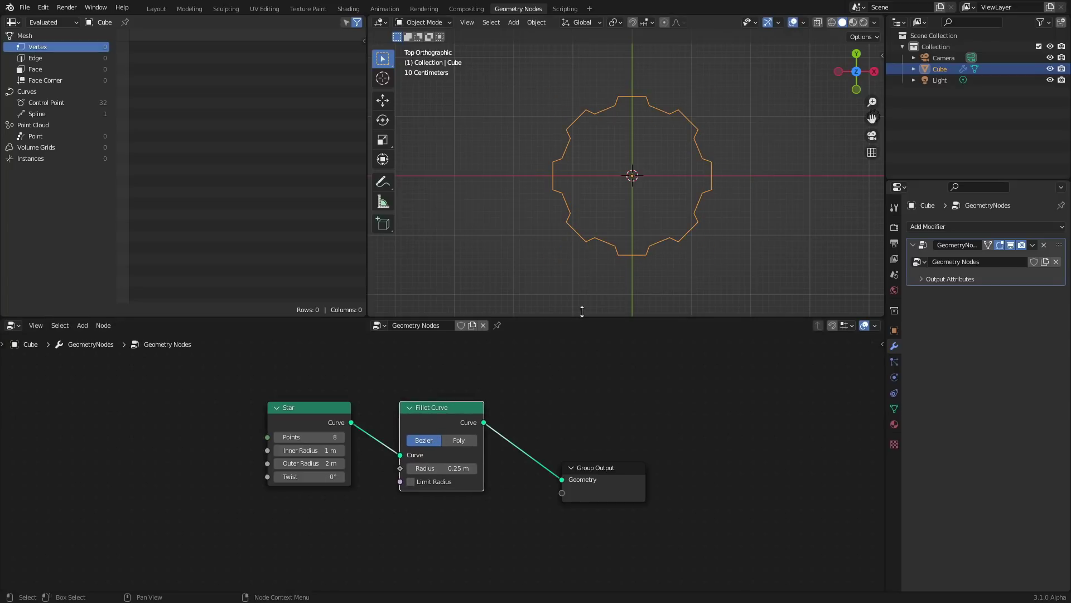
# Enable Limit Radius on the Fillet Curve node and reduce its radius to 0.17 m
pyautogui.keyDown('shift'); pyautogui.moveTo(645, 151); pyautogui.dragTo(608, 166, button='middle'); pyautogui.keyUp('shift')
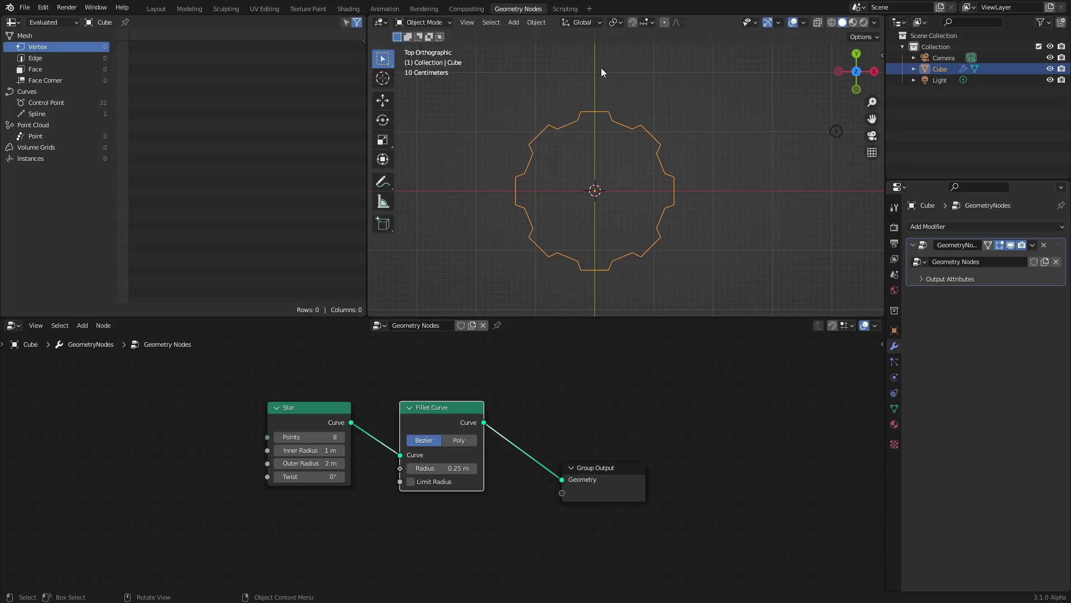
pyautogui.moveTo(463, 469); pyautogui.dragTo(502, 469)
pyautogui.click(412, 482)
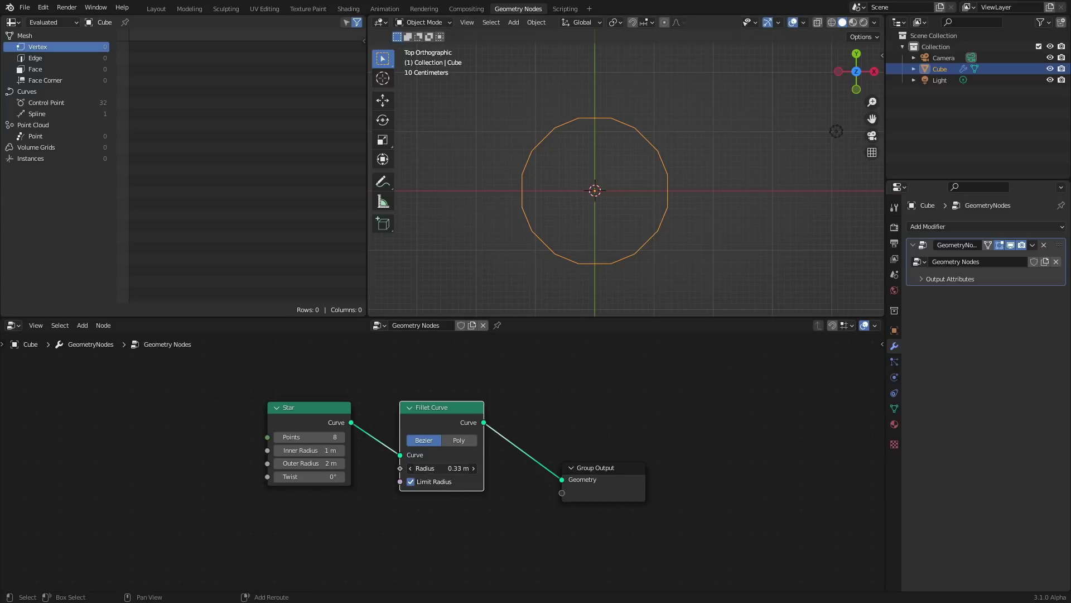
pyautogui.moveTo(441, 468); pyautogui.dragTo(402, 468)
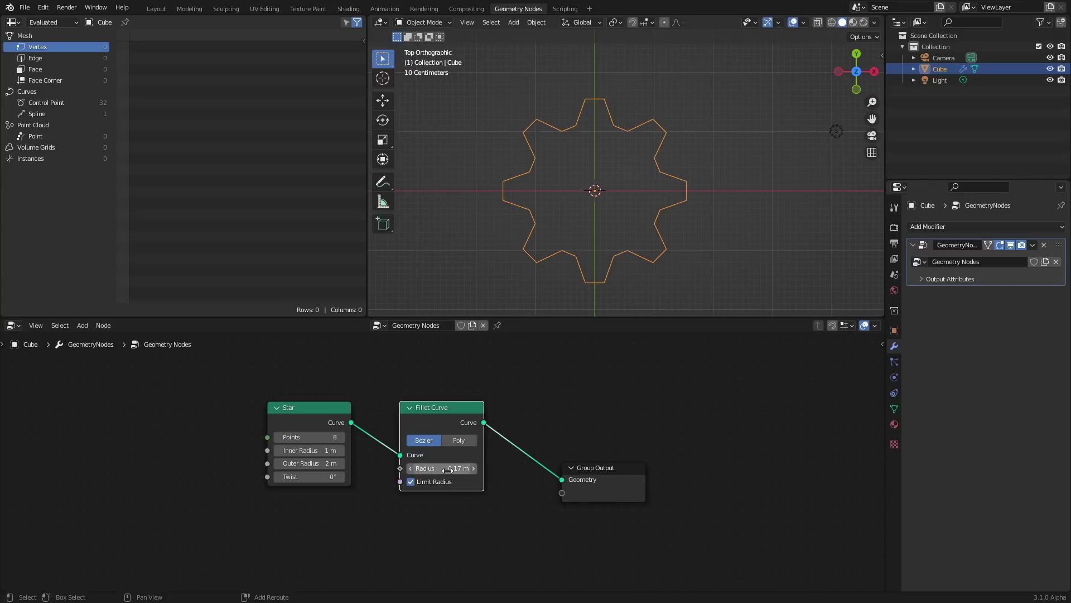
# Set the Star node to 14 points and the Fillet Curve radius to 0.11 m
pyautogui.moveTo(310, 437)
pyautogui.mouseDown()
pyautogui.moveTo(332, 436)
pyautogui.moveTo(314, 437)
pyautogui.mouseUp()
pyautogui.moveTo(442, 468); pyautogui.dragTo(436, 468)
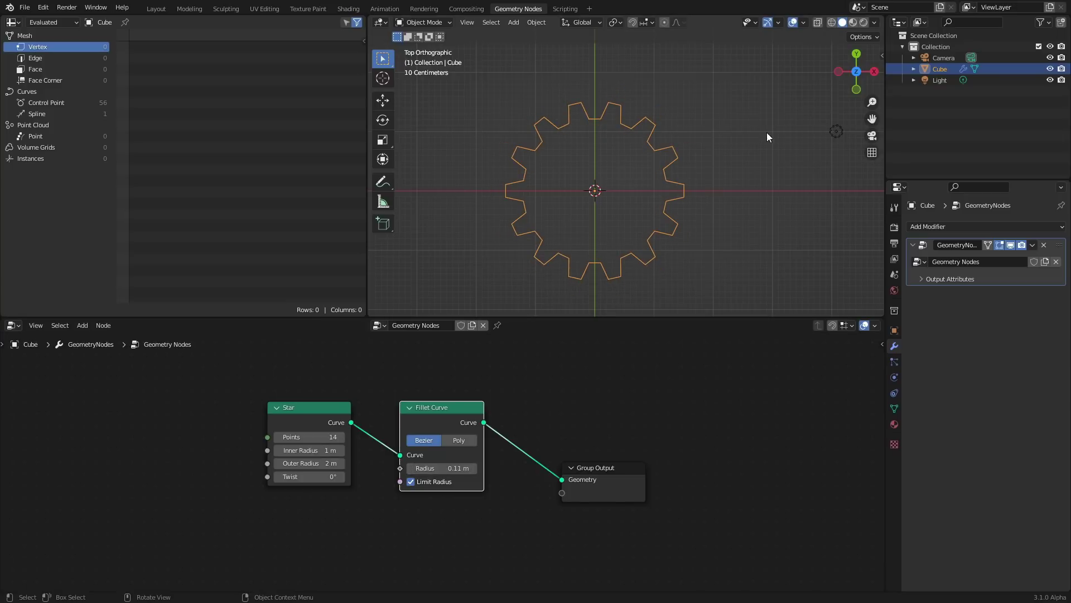
pyautogui.moveTo(624, 180)
pyautogui.mouseDown(button='middle')
pyautogui.moveTo(626, 131)
pyautogui.moveTo(608, 177)
pyautogui.mouseUp(button='middle')
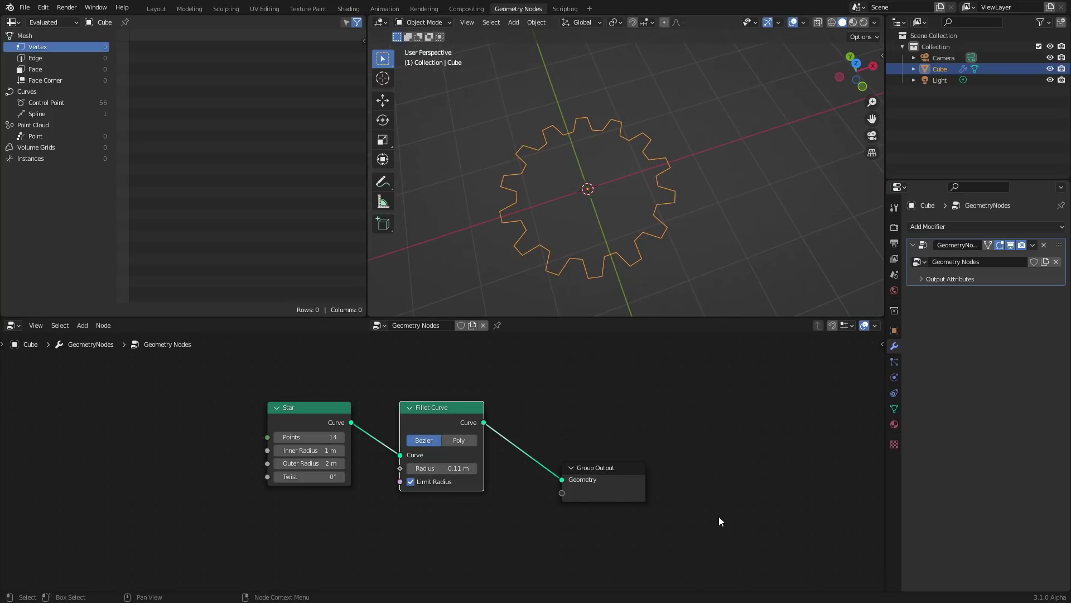
# Add a Curve Circle node below the Fillet Curve node and combine both curves through a Join Geometry node
pyautogui.moveTo(605, 469); pyautogui.dragTo(792, 453)
pyautogui.moveTo(627, 415); pyautogui.dragTo(504, 447, button='middle')
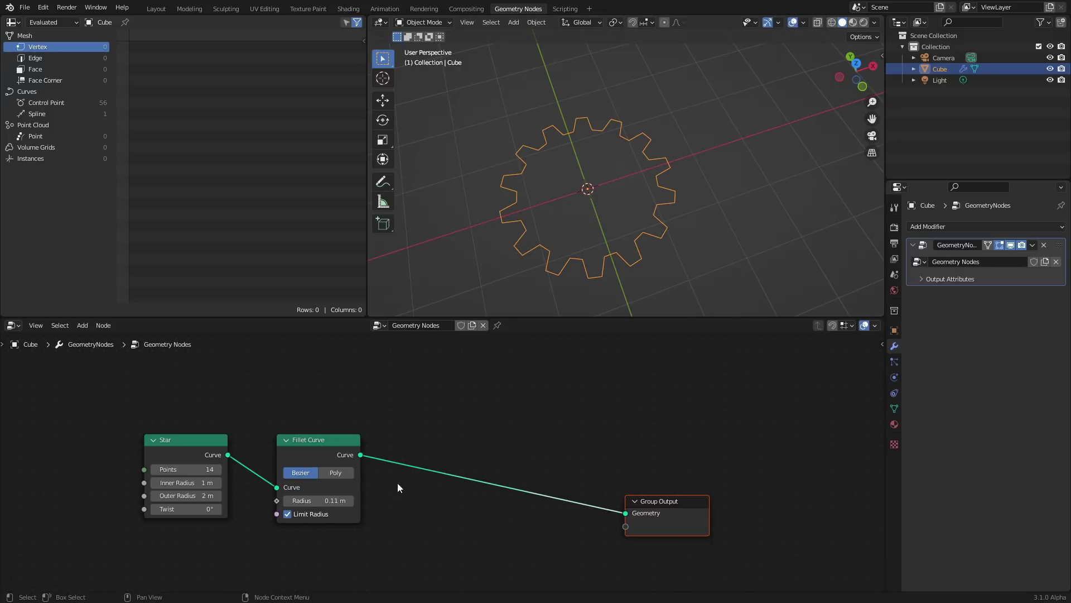
pyautogui.hotkey('shift', 'a')
pyautogui.click(389, 367)
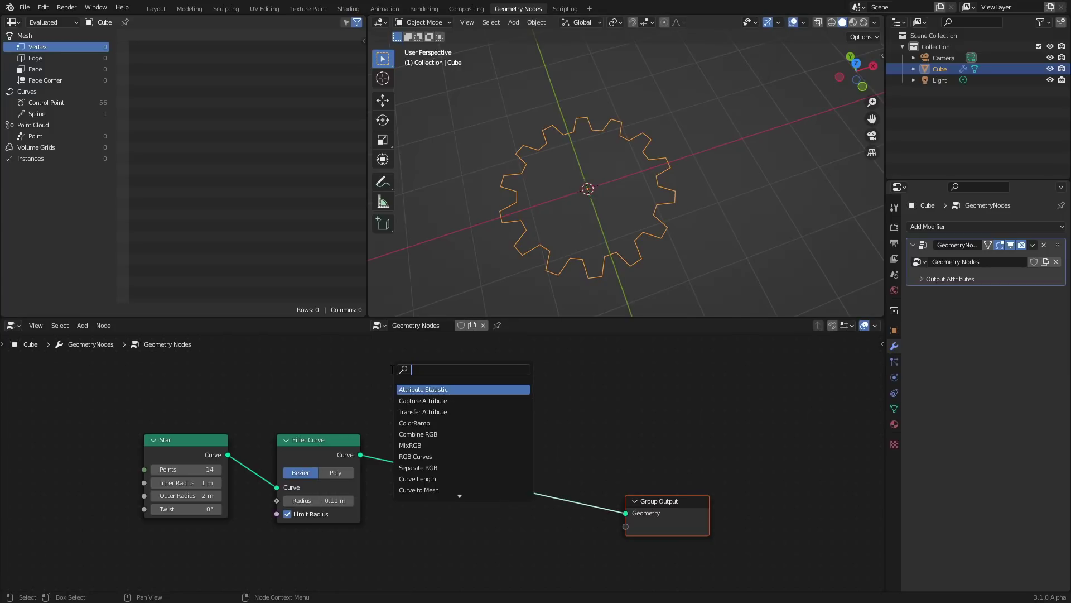
pyautogui.write('curve cir')
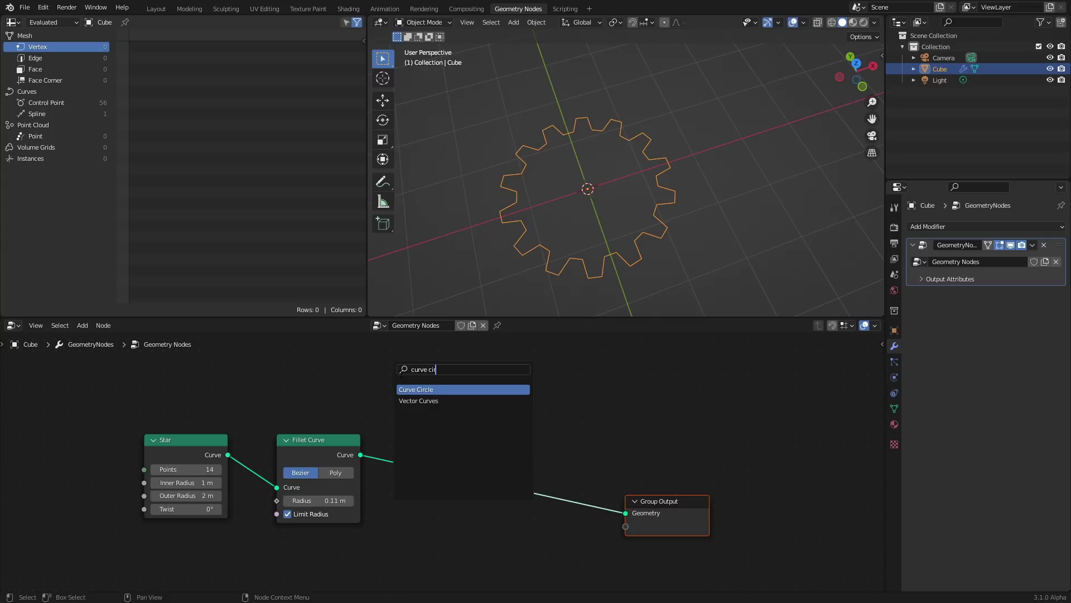
pyautogui.press('Return')
pyautogui.click(297, 546)
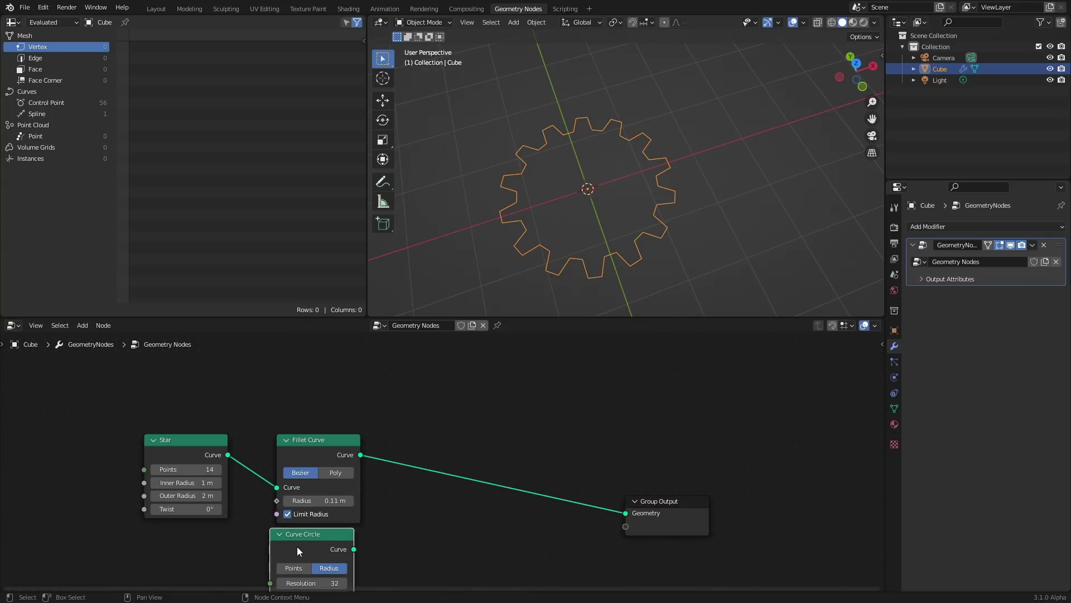
pyautogui.keyDown('ctrl'); pyautogui.keyDown('shift'); pyautogui.moveTo(301, 547); pyautogui.dragTo(310, 450, button='right'); pyautogui.keyUp('shift'); pyautogui.keyUp('ctrl')
# Set the Curve Circle's radius to 0.51 m and its resolution to 30
pyautogui.moveTo(366, 547); pyautogui.dragTo(376, 471, button='middle')
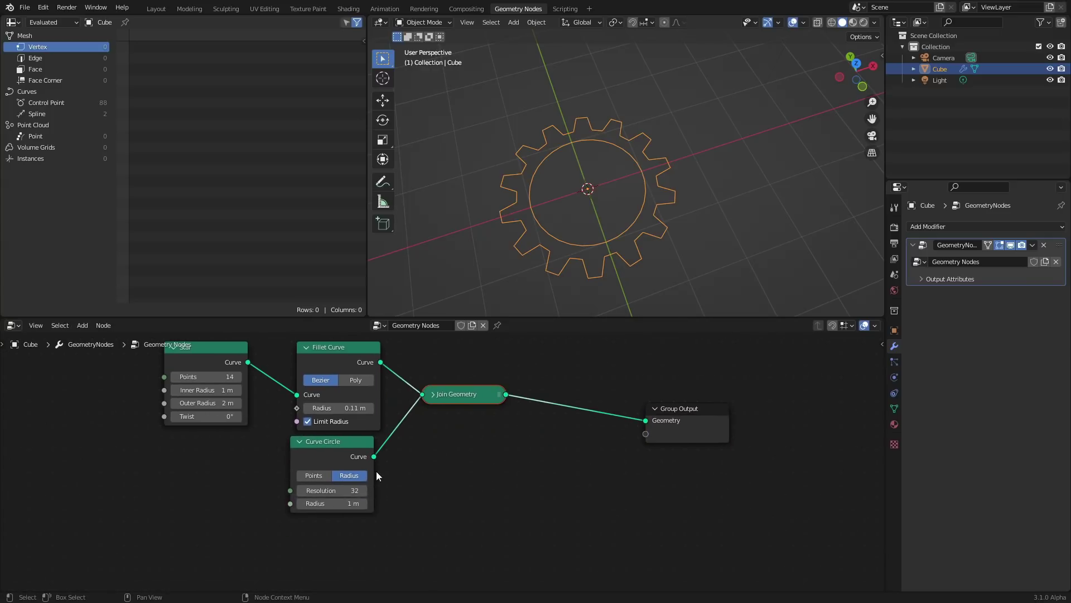
pyautogui.moveTo(335, 504); pyautogui.dragTo(306, 491)
pyautogui.click(341, 490)
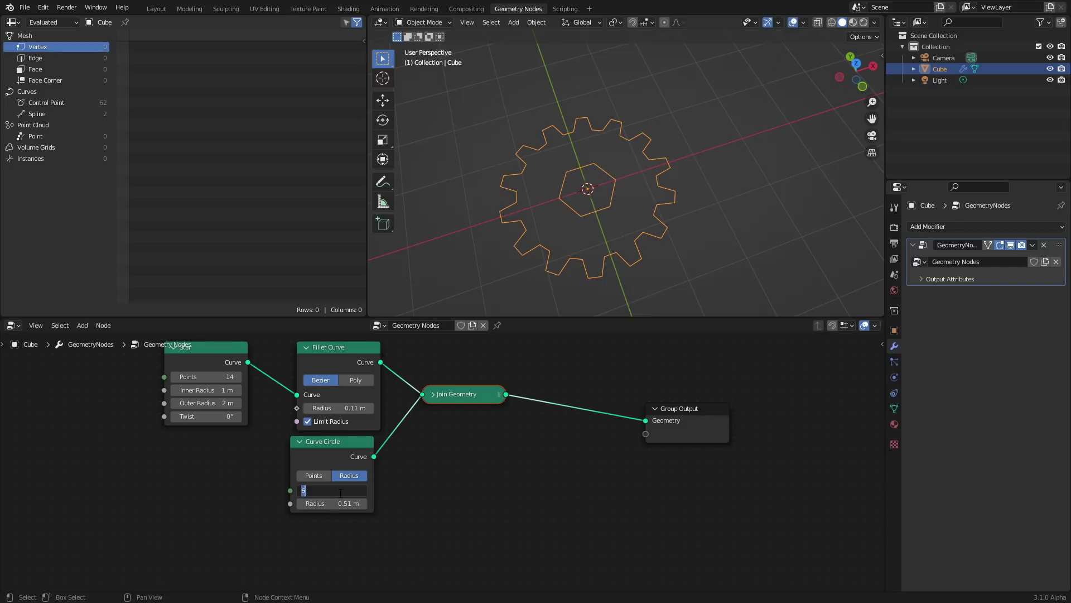
pyautogui.write('30')
pyautogui.press('Return')
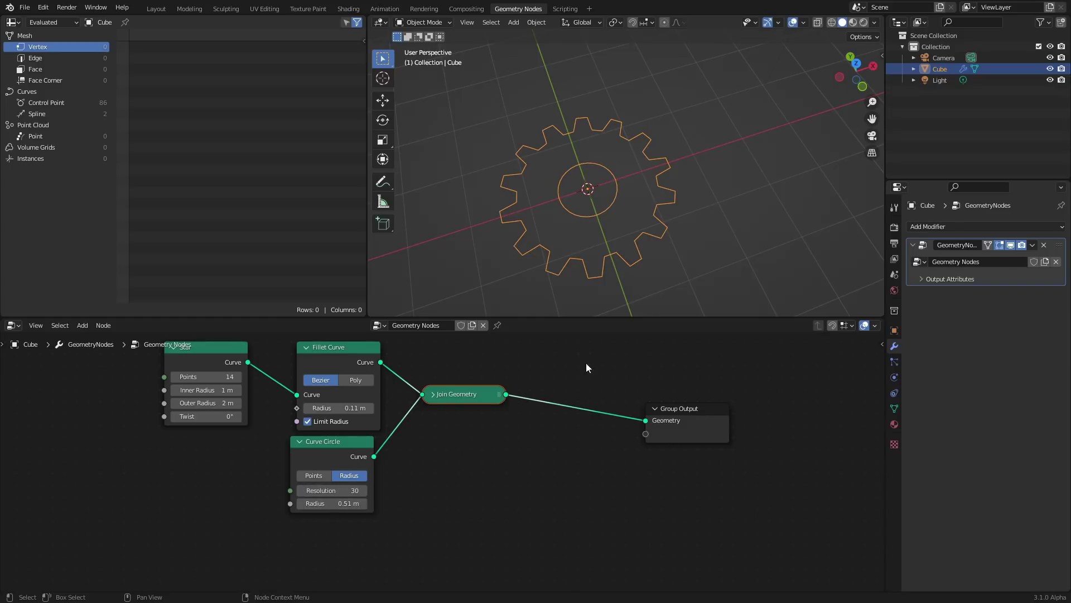
# Insert a Fill Curve node between Join Geometry and the Group Output
pyautogui.moveTo(626, 403); pyautogui.dragTo(457, 441, button='middle')
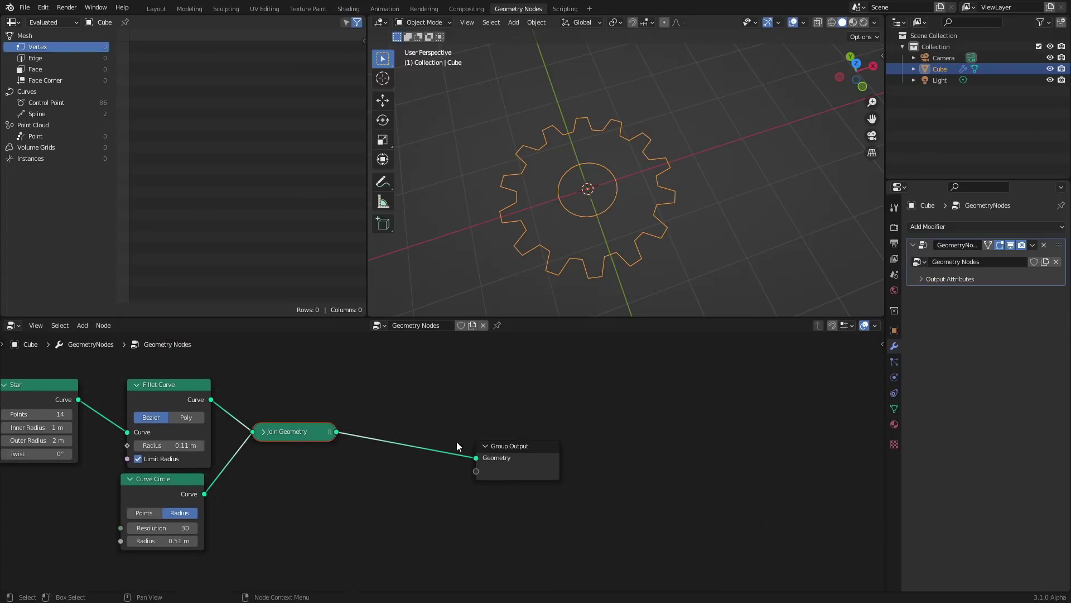
pyautogui.hotkey('shift', 'a')
pyautogui.click(436, 376)
pyautogui.write('fill')
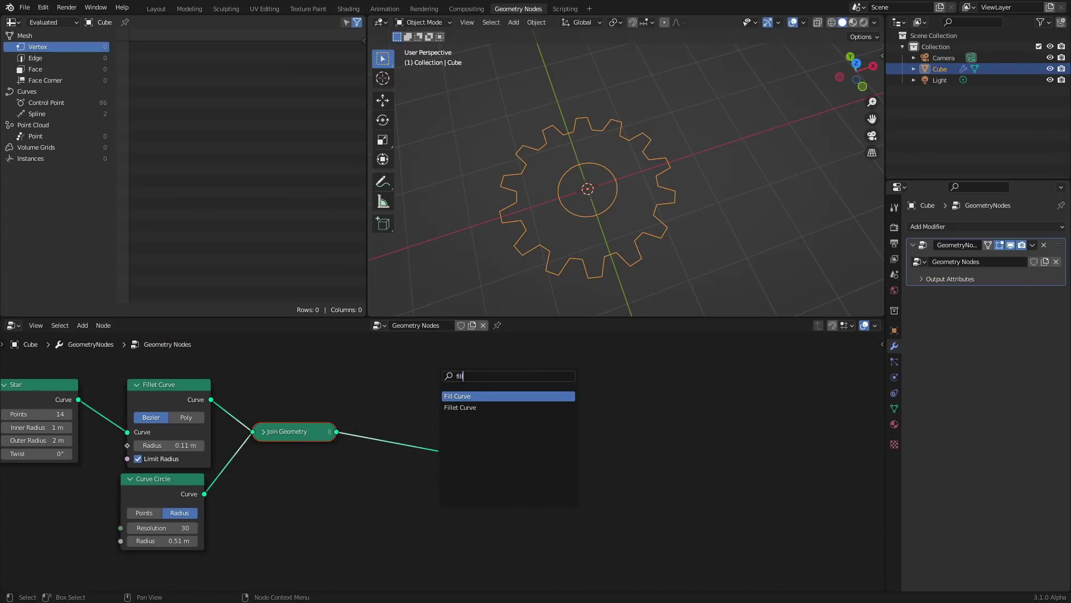
pyautogui.click(483, 396)
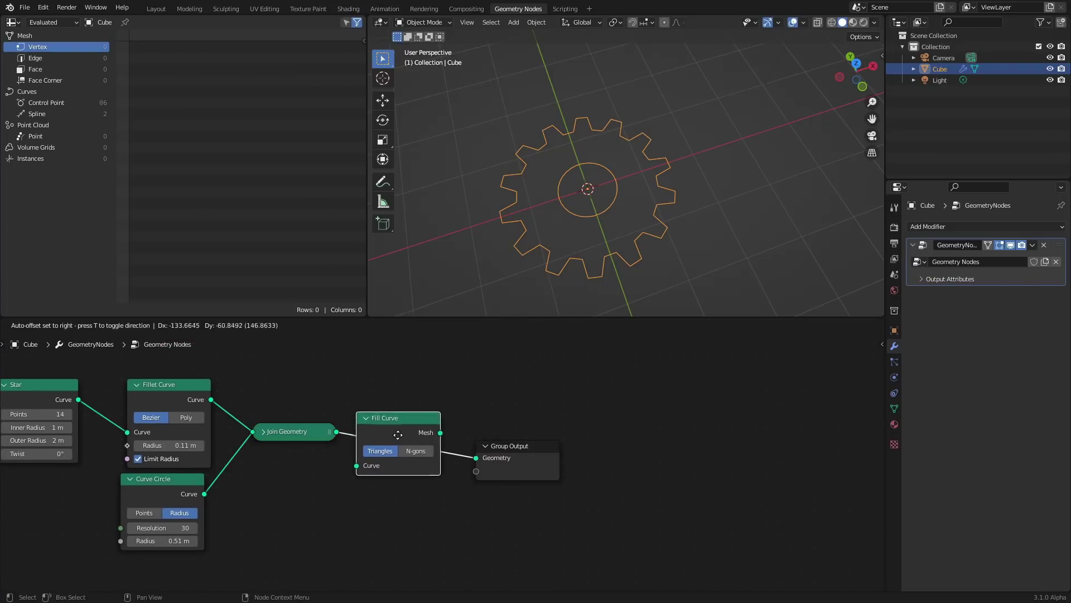
pyautogui.click(397, 434)
# Enlarge the gear's centre hole by setting the Curve Circle's radius to 0.97 m
pyautogui.scroll(4, 603, 233)
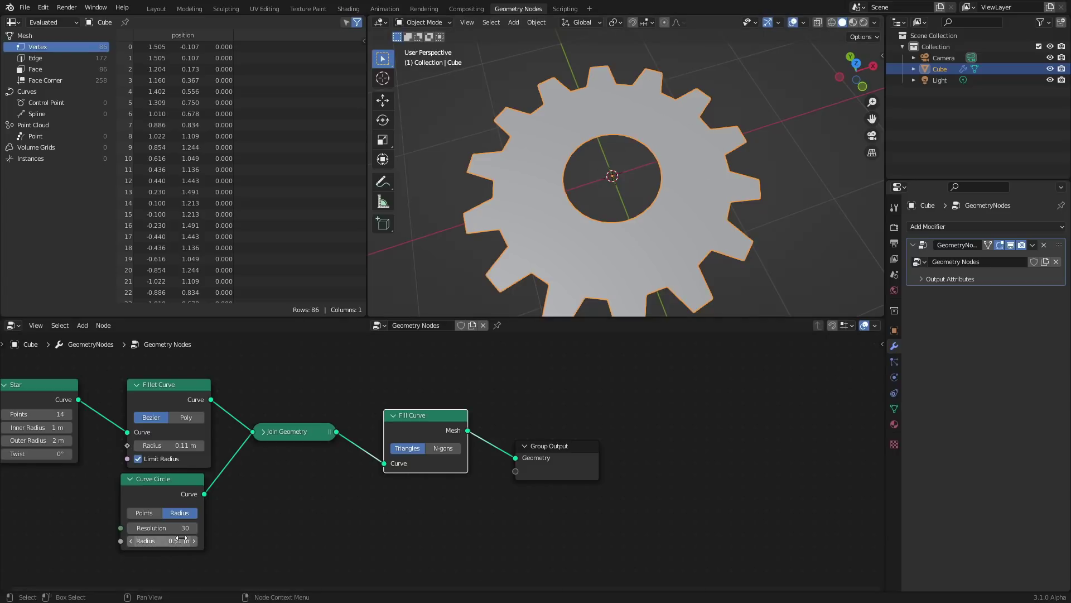
pyautogui.moveTo(162, 541); pyautogui.dragTo(208, 540)
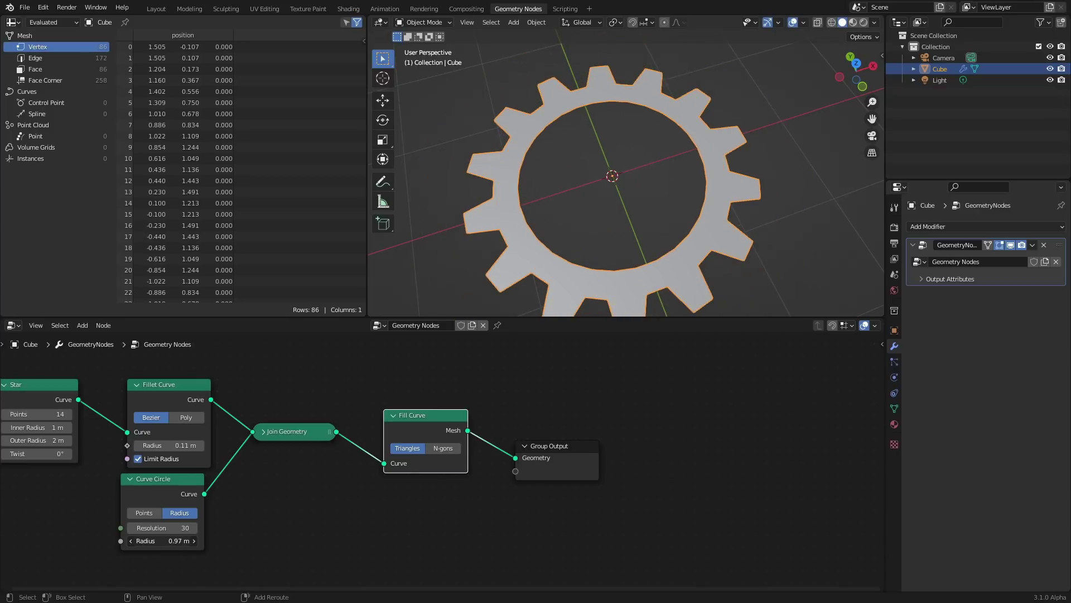
pyautogui.moveTo(641, 180); pyautogui.dragTo(678, 165, button='middle')
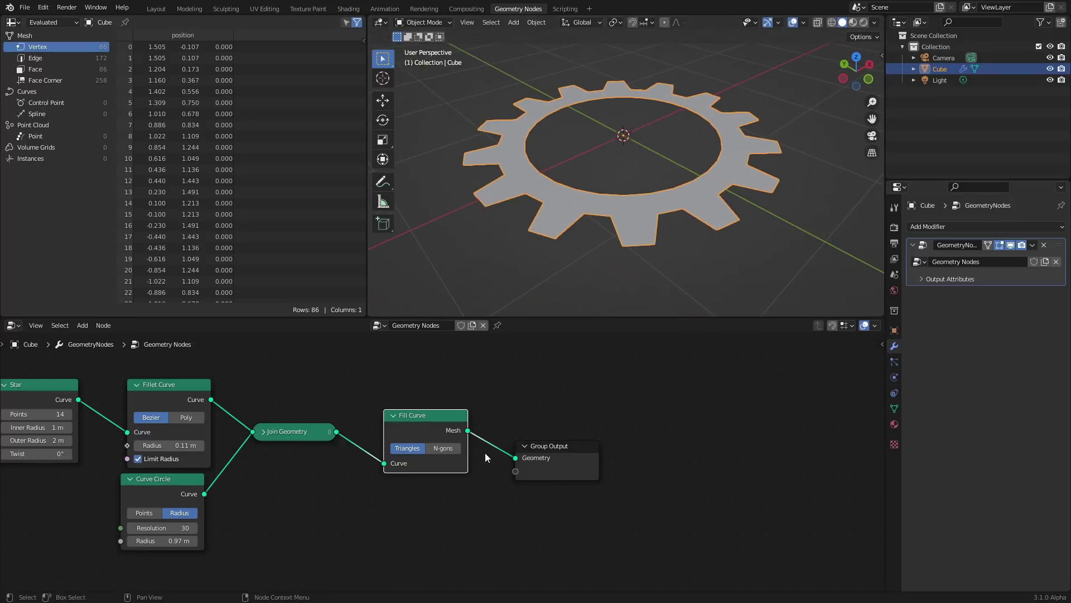
# Add a Solidify modifier to the gear and set its thickness to 0.23 m
pyautogui.click(959, 223)
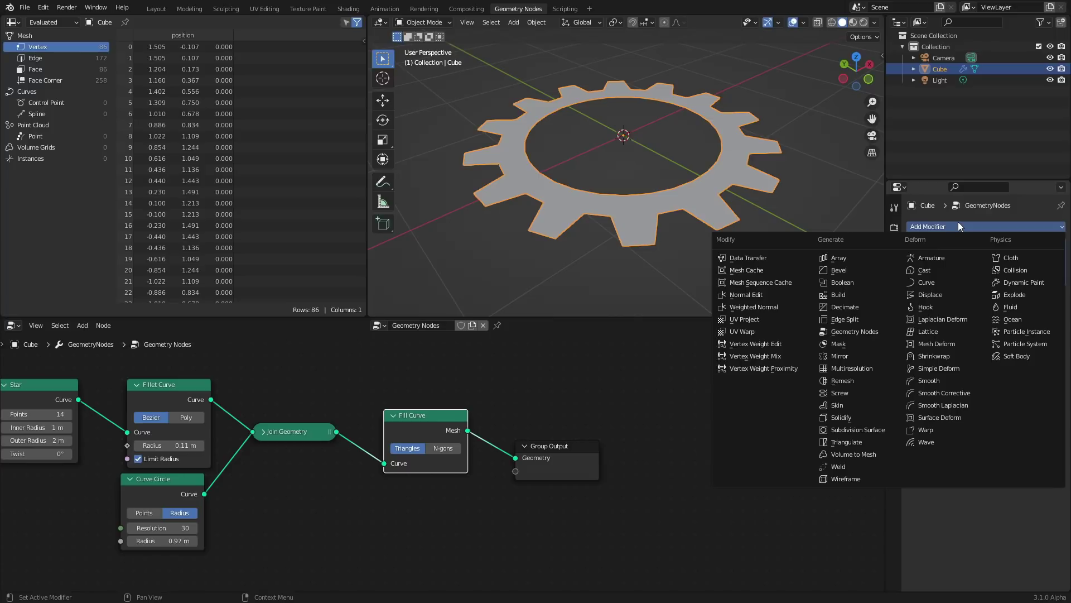
pyautogui.click(853, 416)
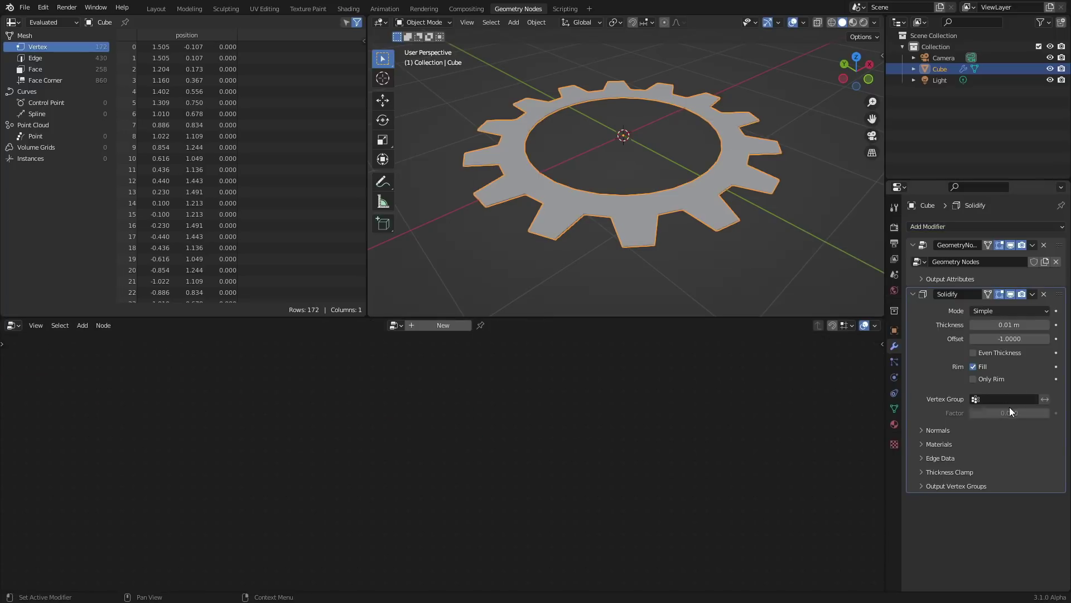
pyautogui.moveTo(1009, 325); pyautogui.dragTo(1058, 324)
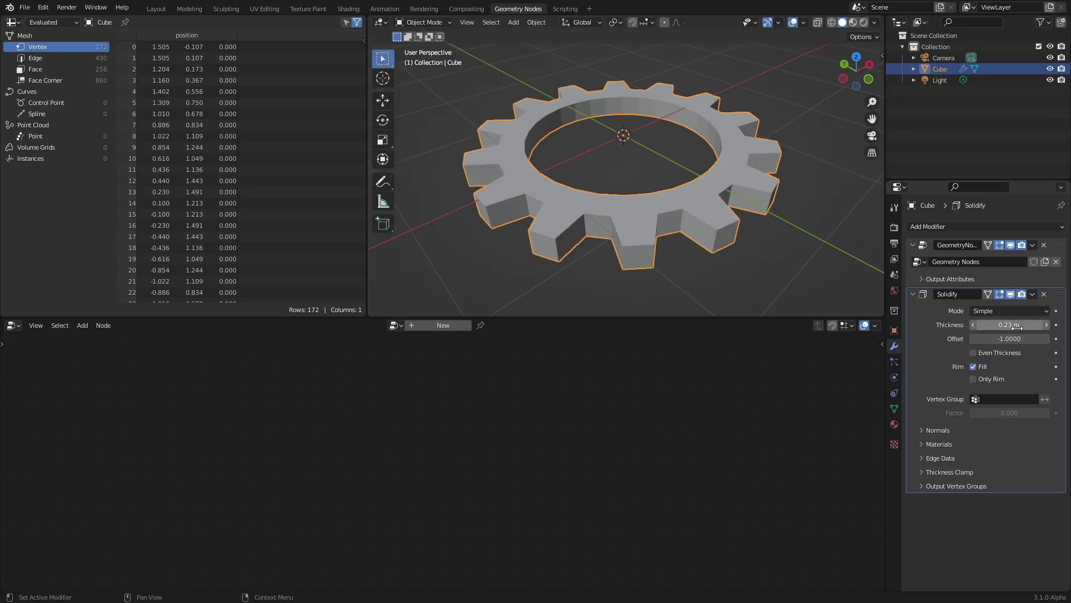
# Return to the gear's node tree and set the Star node to 17 points with an outer radius of 2.33 m
pyautogui.click(929, 253)
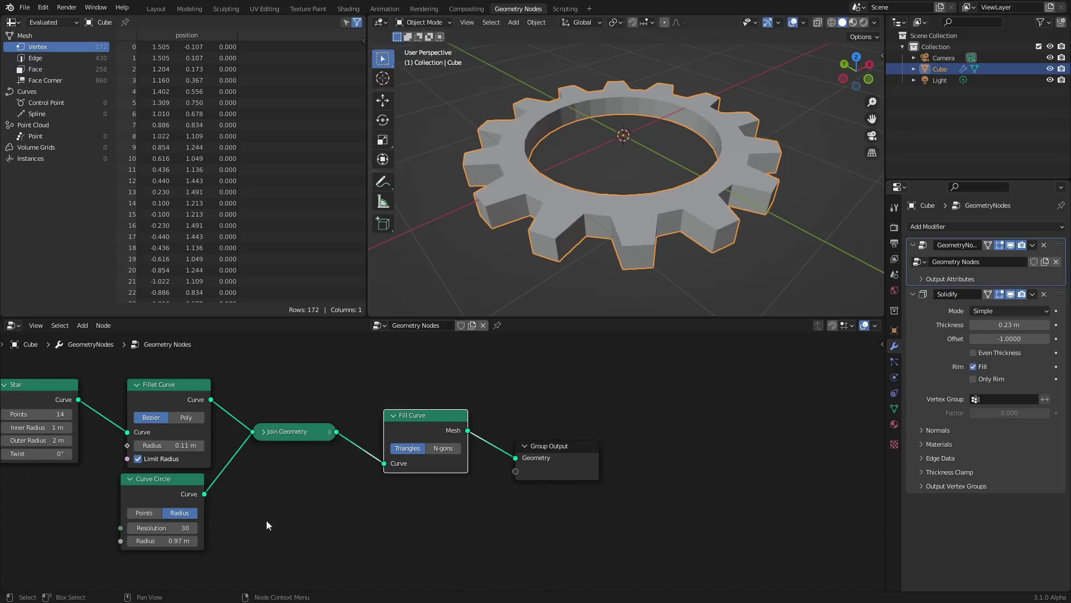
pyautogui.moveTo(267, 521); pyautogui.dragTo(543, 530, button='middle')
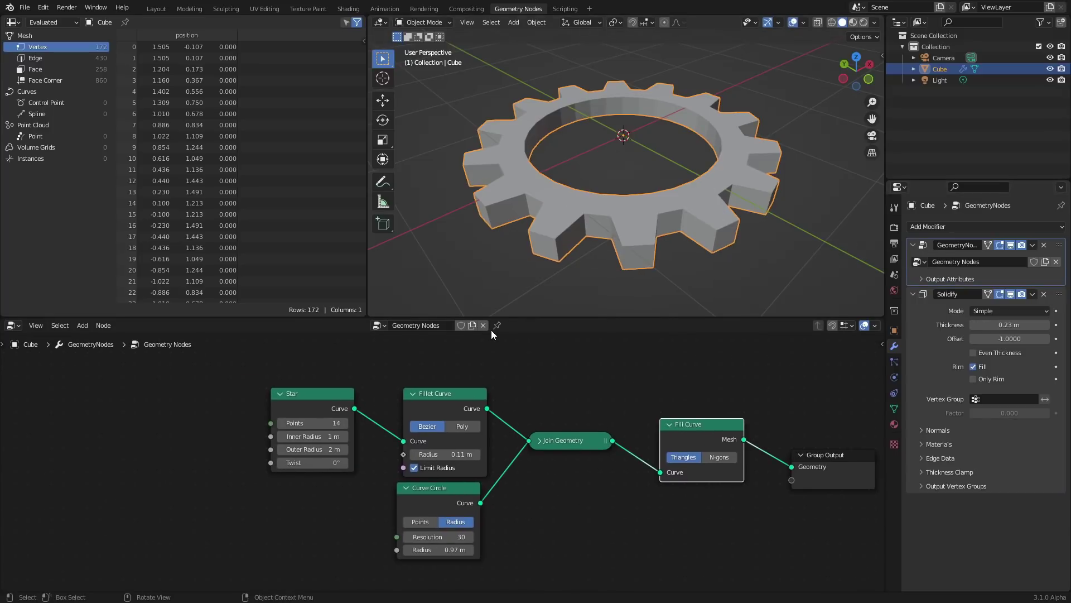
pyautogui.moveTo(312, 422); pyautogui.dragTo(332, 450)
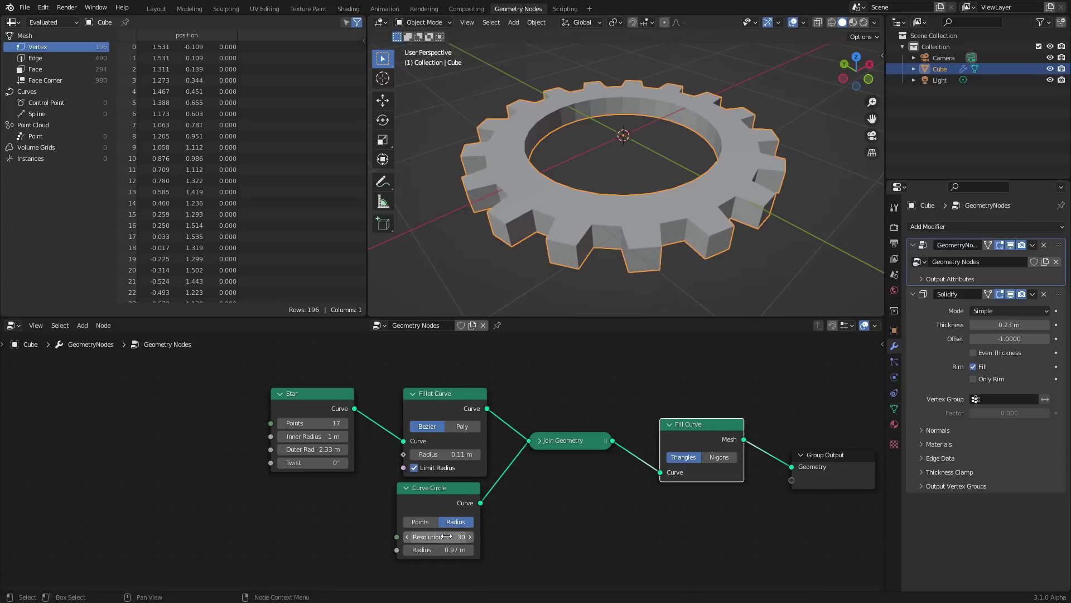
# Smooth the gear's centre hole by setting the Curve Circle's resolution to 45
pyautogui.moveTo(447, 536)
pyautogui.mouseDown()
pyautogui.moveTo(407, 537)
pyautogui.moveTo(449, 536)
pyautogui.mouseUp()
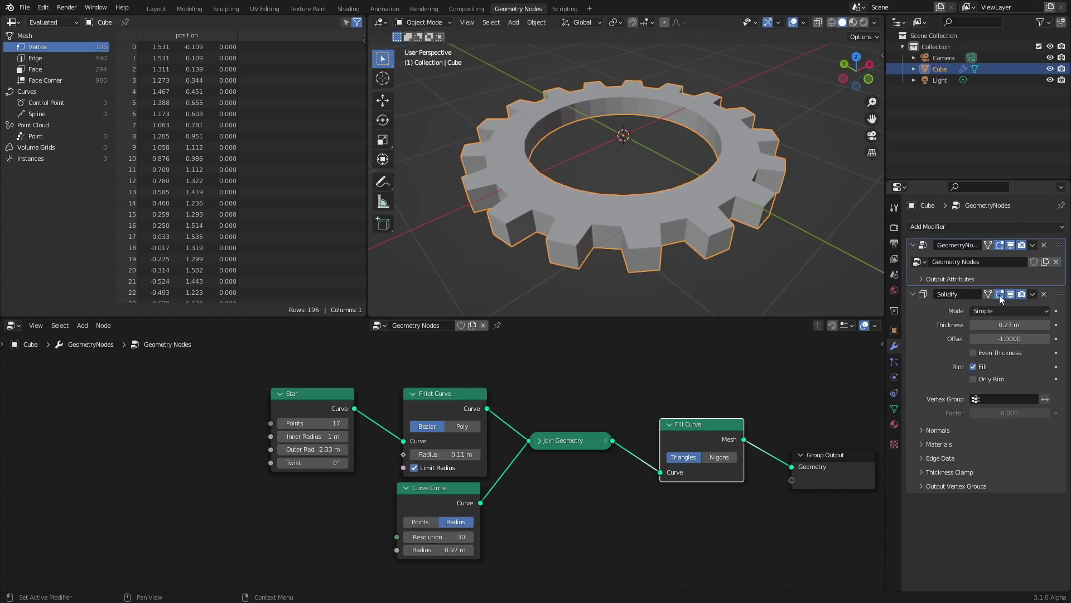
pyautogui.click(442, 537)
pyautogui.press('Return')
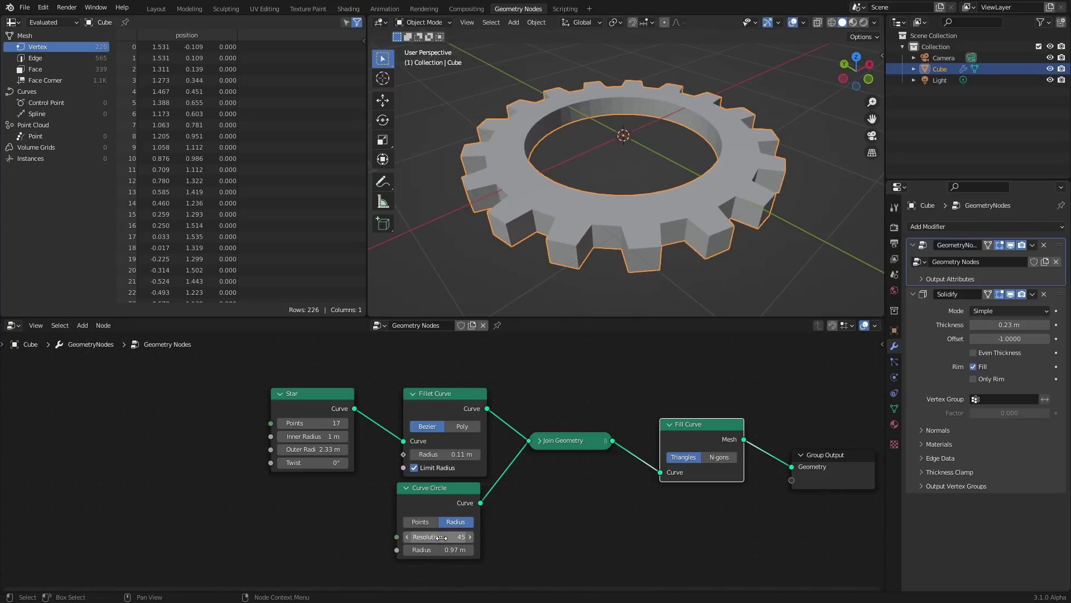
# Add a Bevel modifier to the gear with an amount of 0.012 m and 3 segments
pyautogui.moveTo(625, 212); pyautogui.dragTo(669, 245, button='middle')
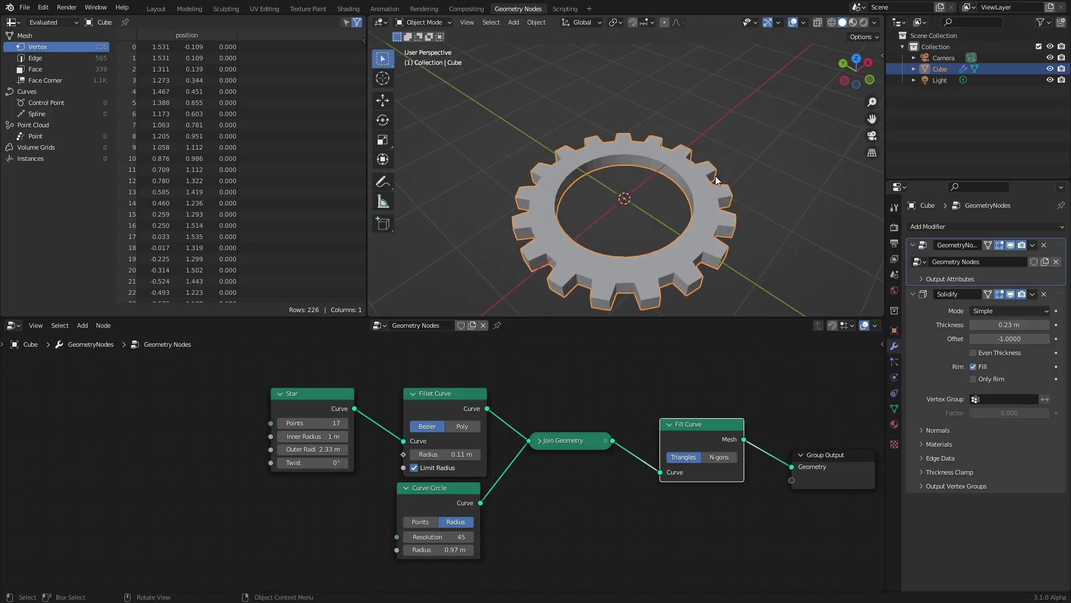
pyautogui.click(983, 227)
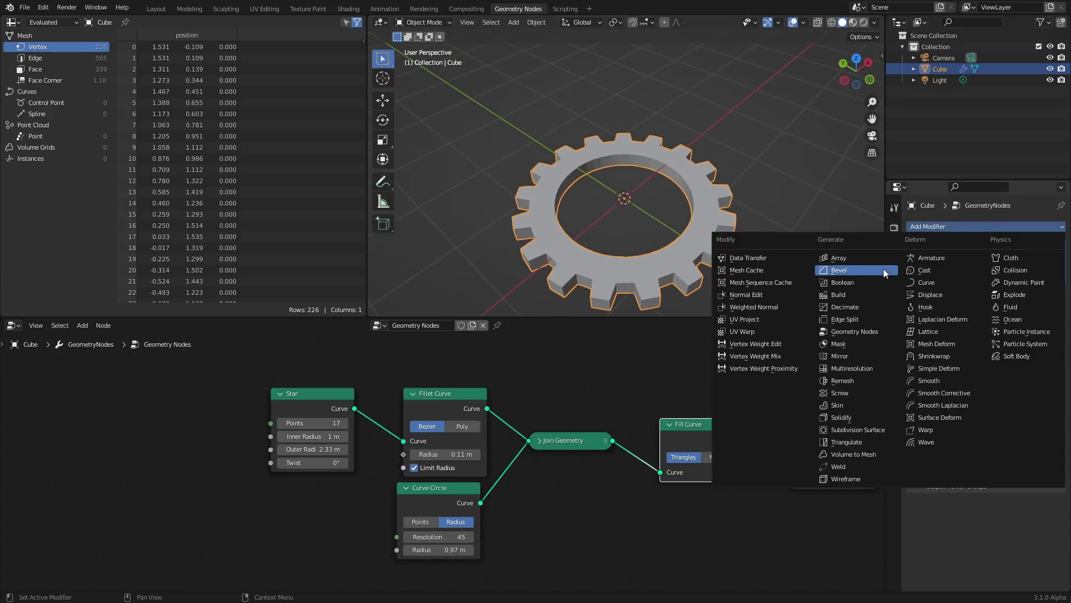
pyautogui.click(865, 269)
pyautogui.moveTo(603, 216); pyautogui.dragTo(691, 174, button='middle')
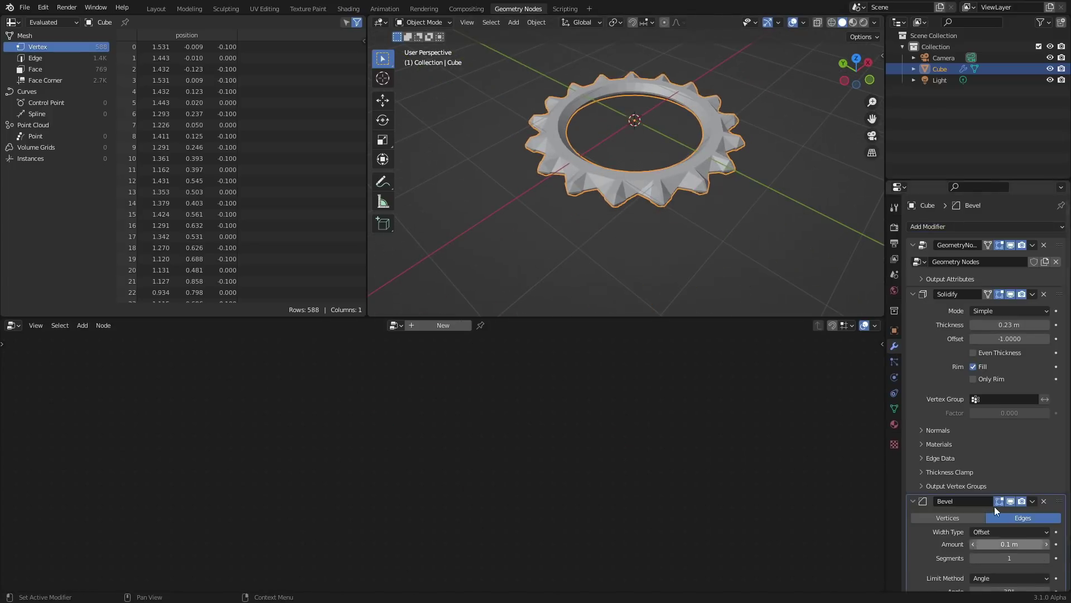
pyautogui.moveTo(1010, 544); pyautogui.dragTo(985, 544)
pyautogui.scroll(4, 619, 176)
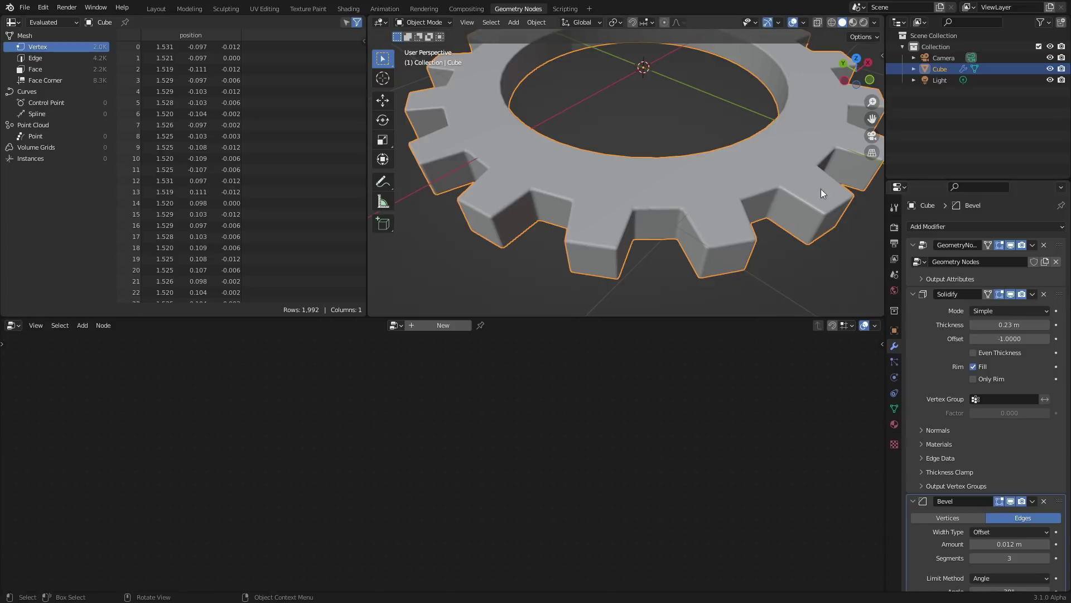
pyautogui.scroll(-4, 658, 162)
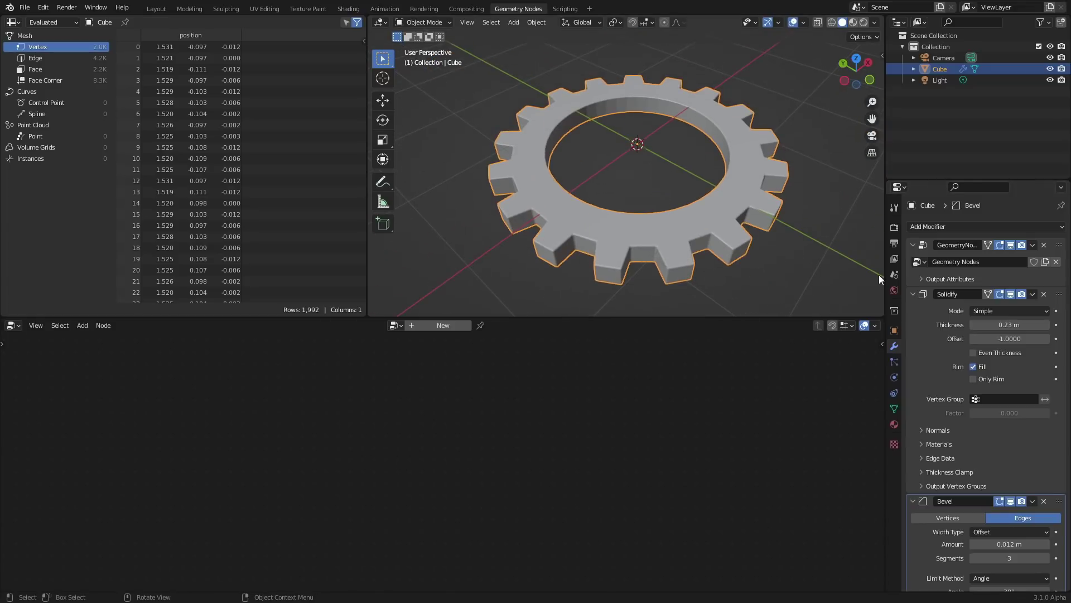
# Make the Geometry Nodes modifier active and collapse the Solidify and Bevel modifiers
pyautogui.click(926, 247)
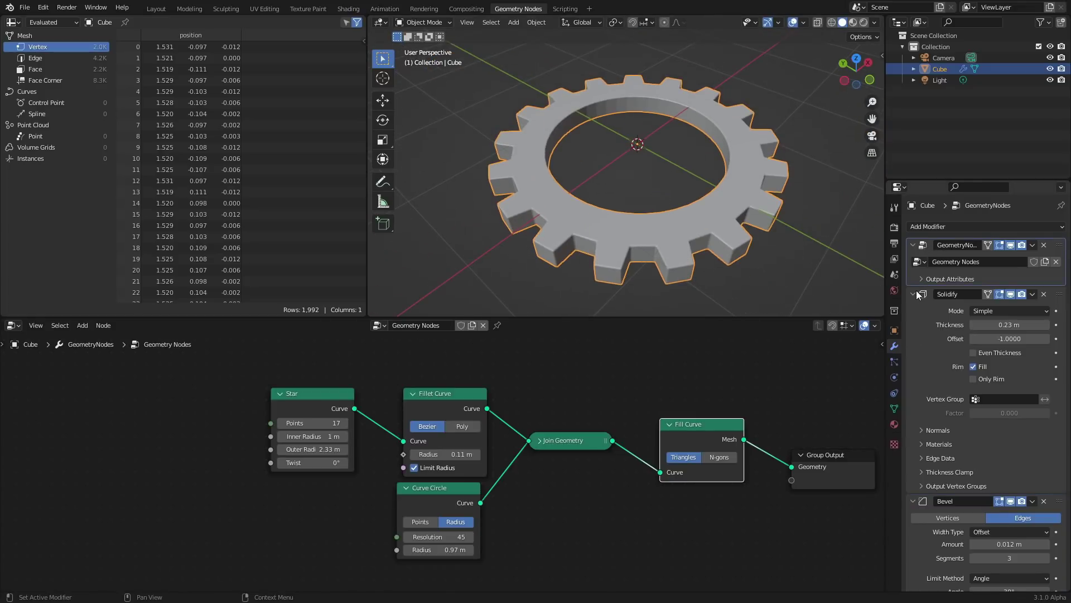
pyautogui.moveTo(916, 290); pyautogui.dragTo(913, 306)
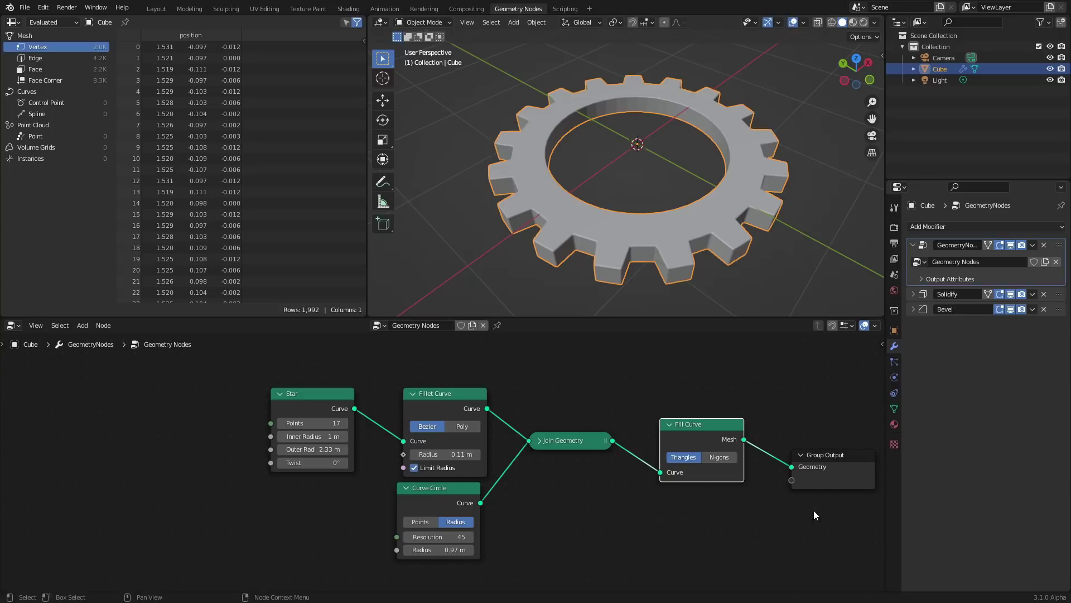
# Move the Group Output node aside and insert a Transform node between Fill Curve and Group Output
pyautogui.moveTo(757, 472); pyautogui.dragTo(450, 494, button='middle')
pyautogui.moveTo(618, 546); pyautogui.dragTo(460, 437)
pyautogui.press('g')
pyautogui.click(736, 439)
pyautogui.hotkey('shift', 'a')
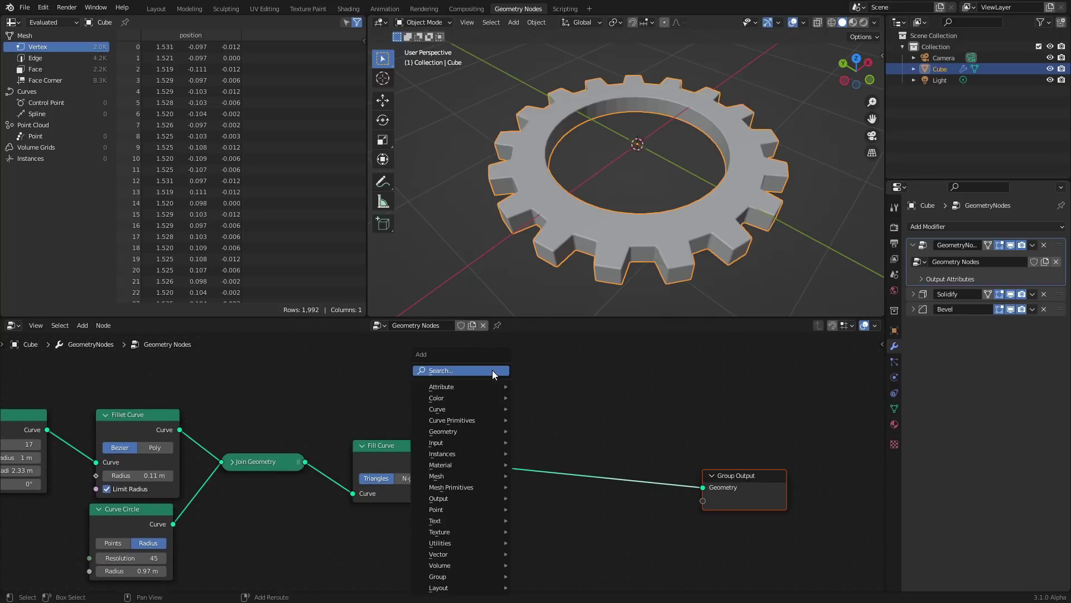
pyautogui.click(494, 371)
pyautogui.write('tra')
pyautogui.press('Return')
pyautogui.click(579, 461)
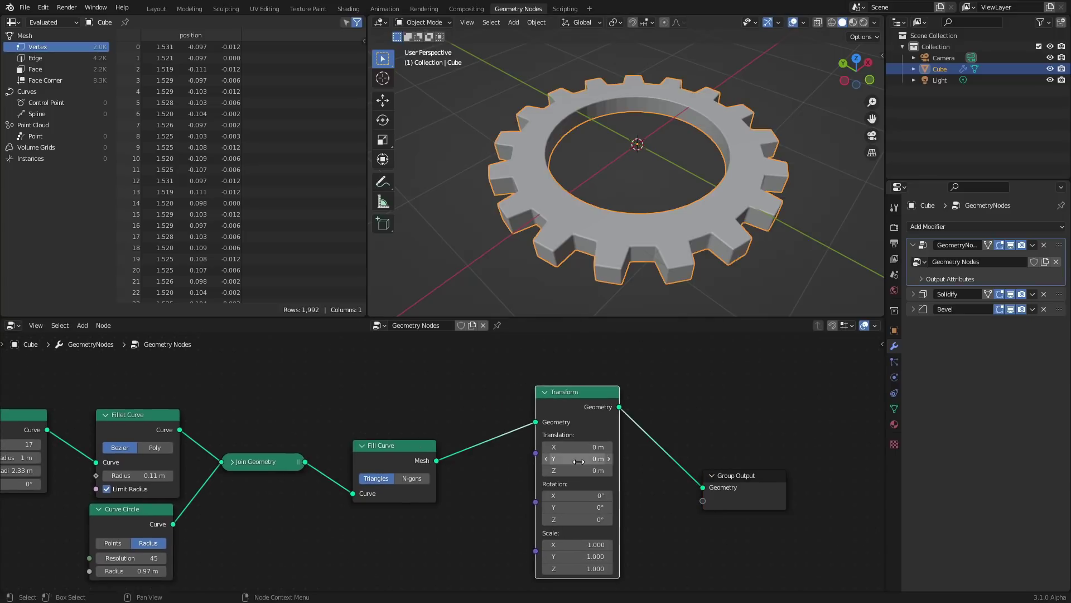
# Drive the Transform node's Z rotation with a #frame expression and play the animation
pyautogui.moveTo(577, 519); pyautogui.dragTo(586, 519)
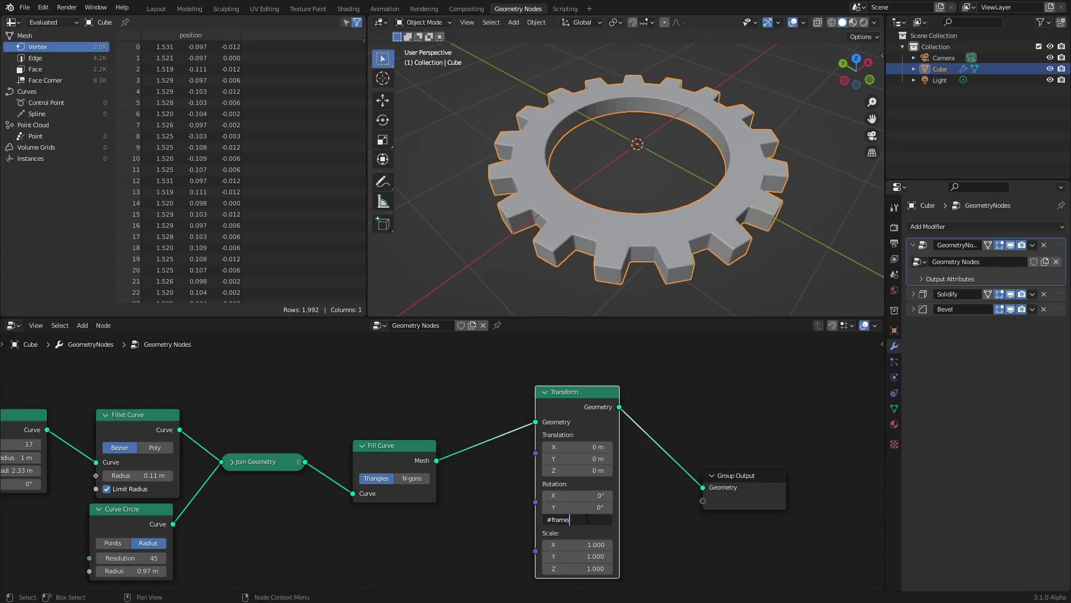
pyautogui.press('space')
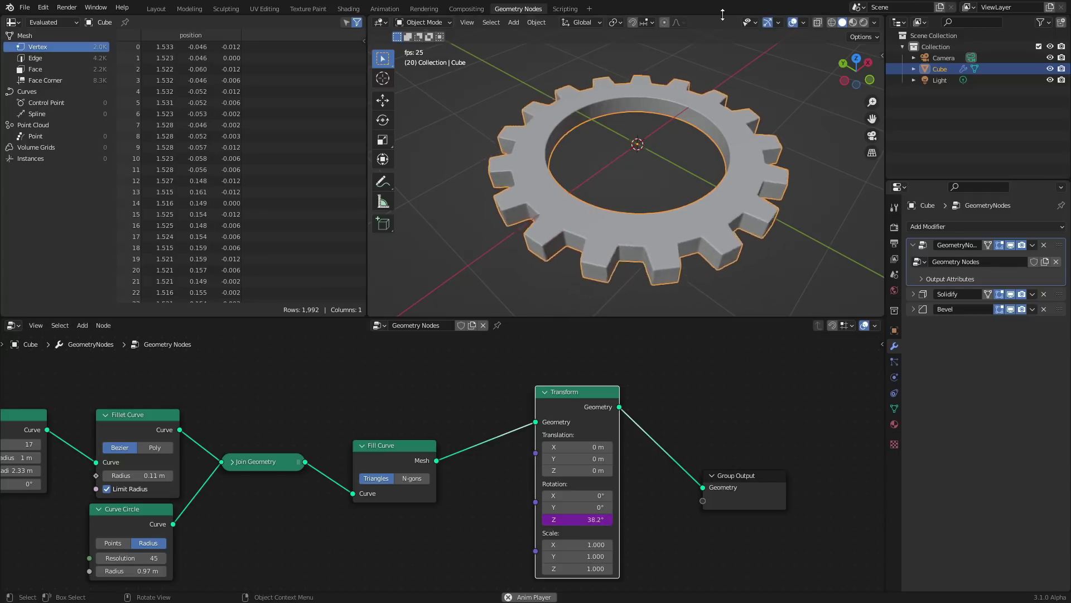
# Duplicate the gear and move the copy in the negative X direction until its teeth meet the original's
pyautogui.moveTo(599, 149); pyautogui.dragTo(713, 175, button='middle')
pyautogui.scroll(-3, 710, 174)
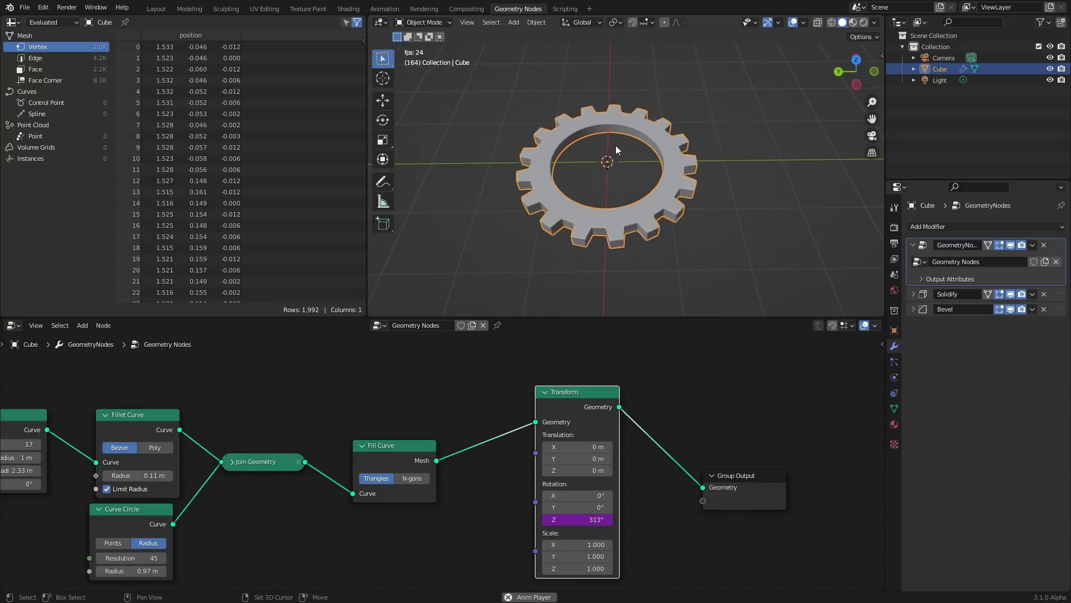
pyautogui.hotkey('shift', 'd')
pyautogui.press('x')
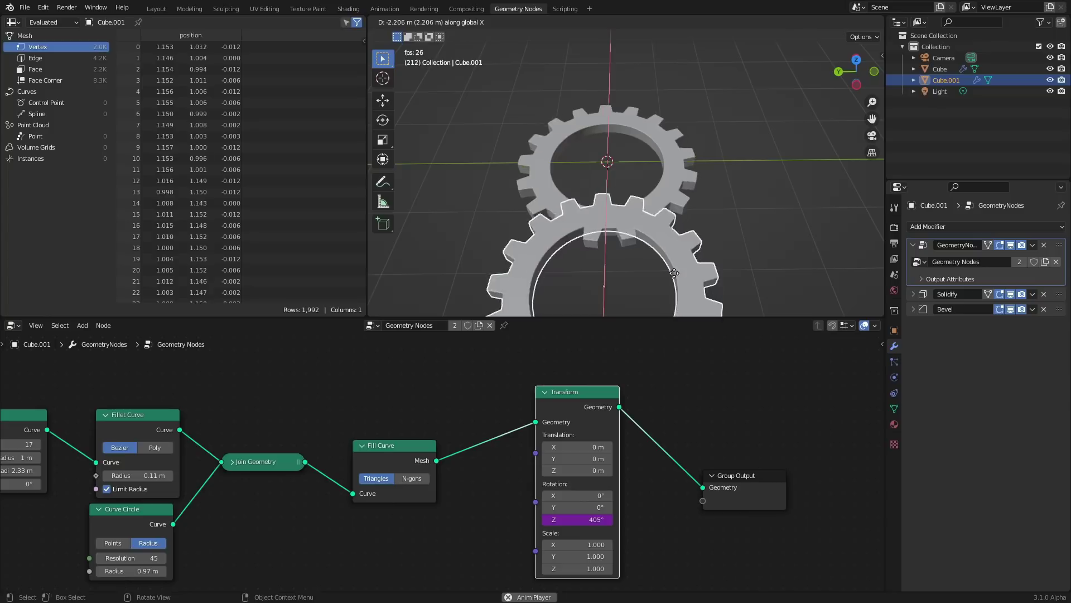
pyautogui.click(637, 45)
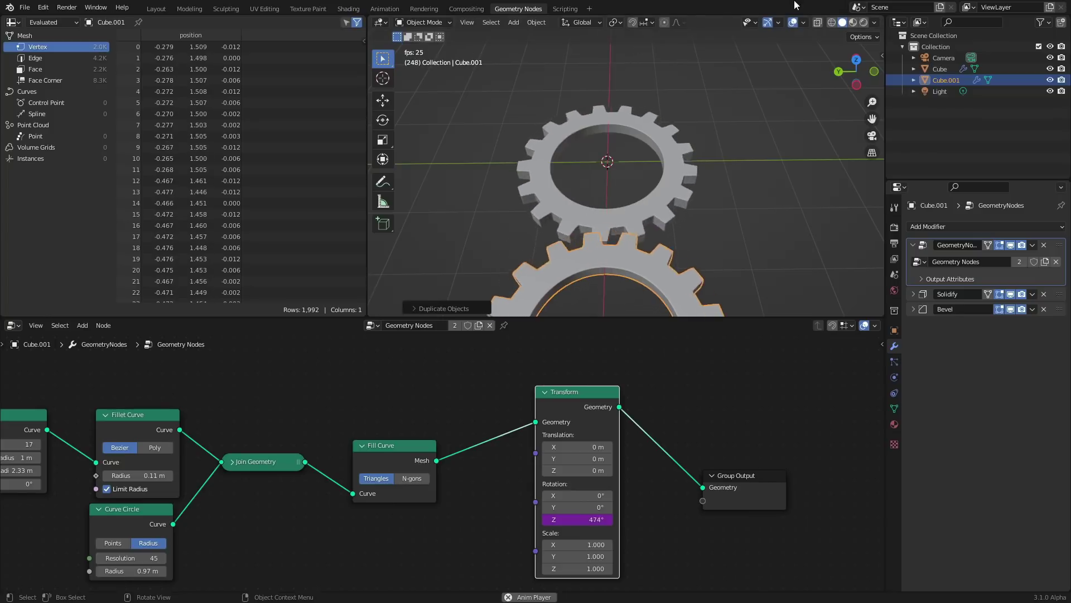
# Play the animation in top view and rotate the duplicate gear 180° about the Y axis to reverse its spin
pyautogui.click(857, 60)
pyautogui.scroll(4, 590, 172)
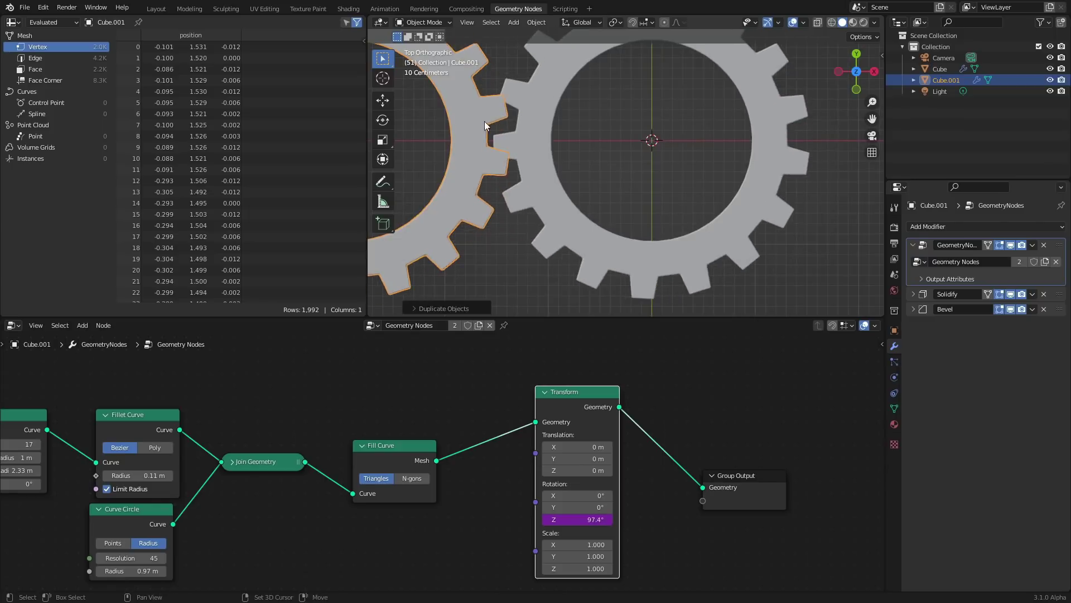
pyautogui.keyDown('shift'); pyautogui.moveTo(485, 122); pyautogui.dragTo(755, 166, button='middle'); pyautogui.keyUp('shift')
pyautogui.scroll(-1, 714, 159)
pyautogui.press('space')
pyautogui.scroll(-1, 758, 159)
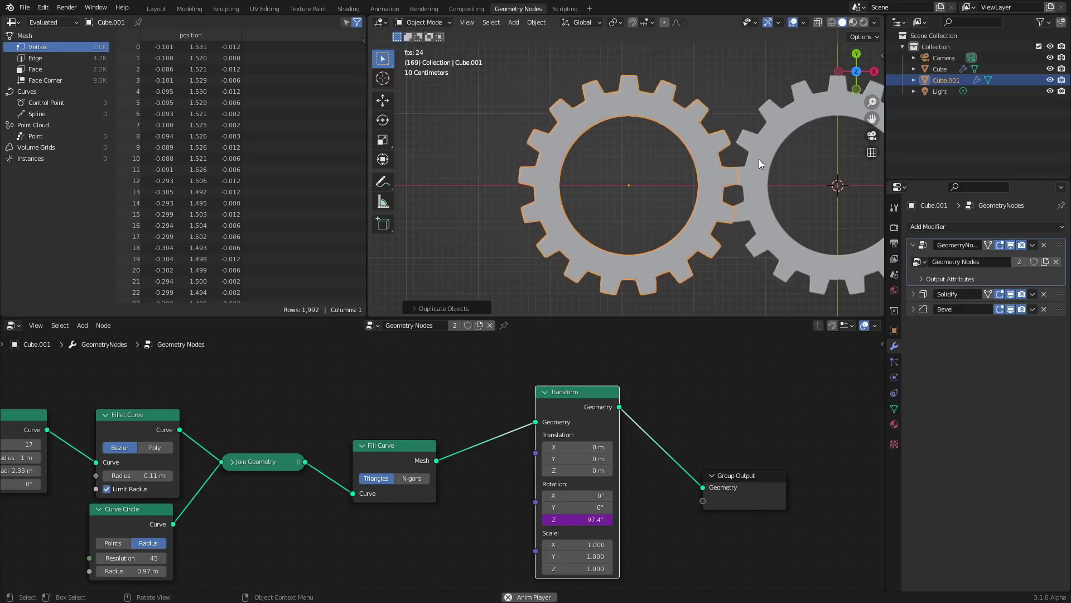
pyautogui.write('ry180')
pyautogui.press('Return')
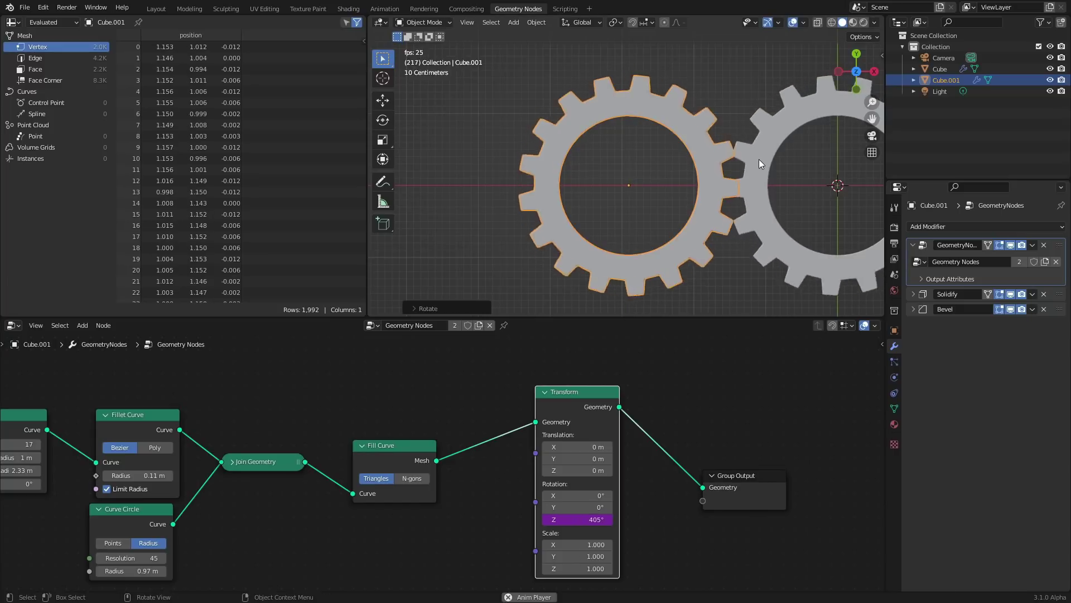
# Pause the animation, rotate the duplicate gear about 9.7° around Z so its teeth mesh with the original's, and resume playback
pyautogui.press('space')
pyautogui.scroll(1, 768, 145)
pyautogui.keyDown('shift'); pyautogui.moveTo(808, 118); pyautogui.dragTo(607, 91, button='middle'); pyautogui.keyUp('shift')
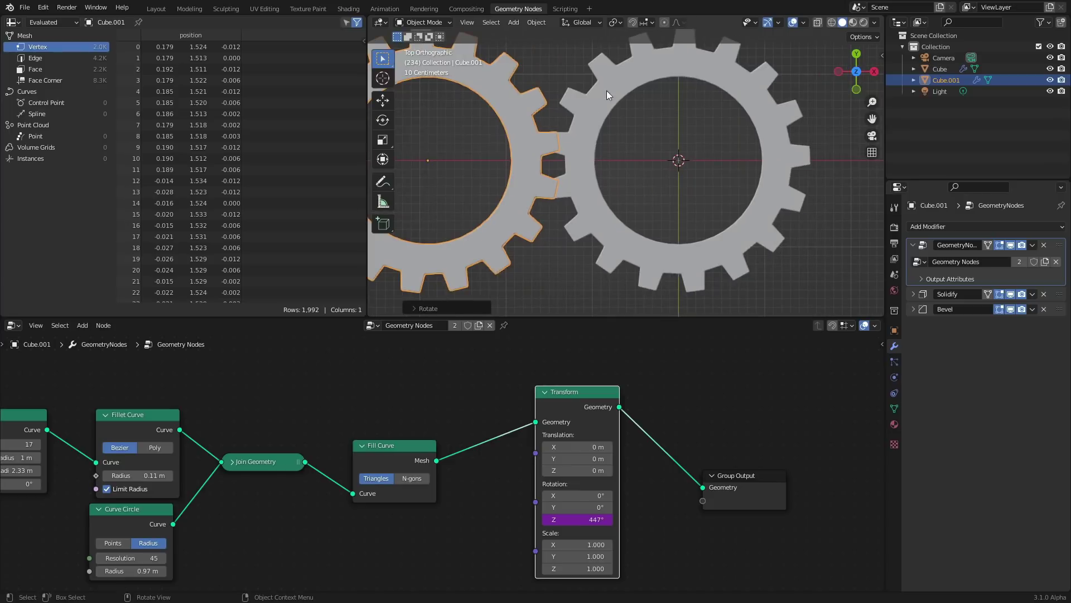
pyautogui.press('Right')
pyautogui.press('Right')
pyautogui.press('Right')
pyautogui.press('Right')
pyautogui.press('r')
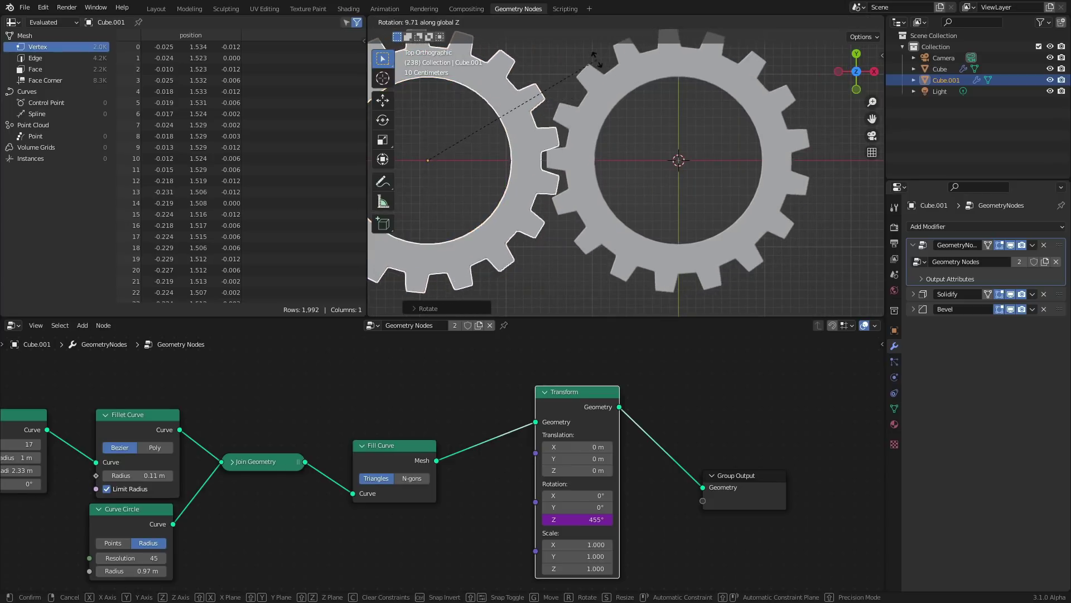
pyautogui.click(591, 58)
pyautogui.press('space')
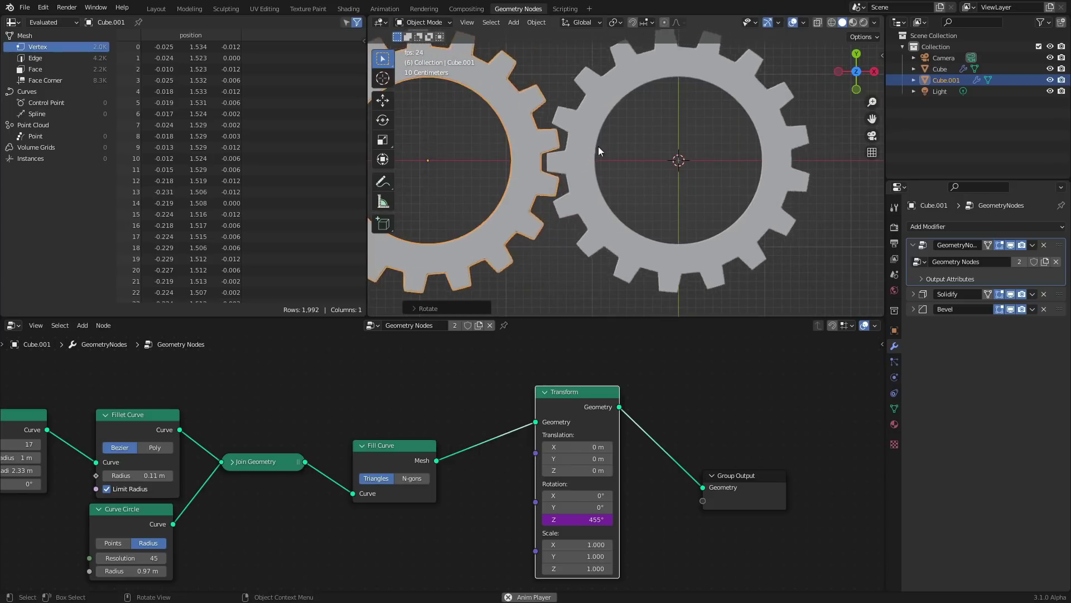